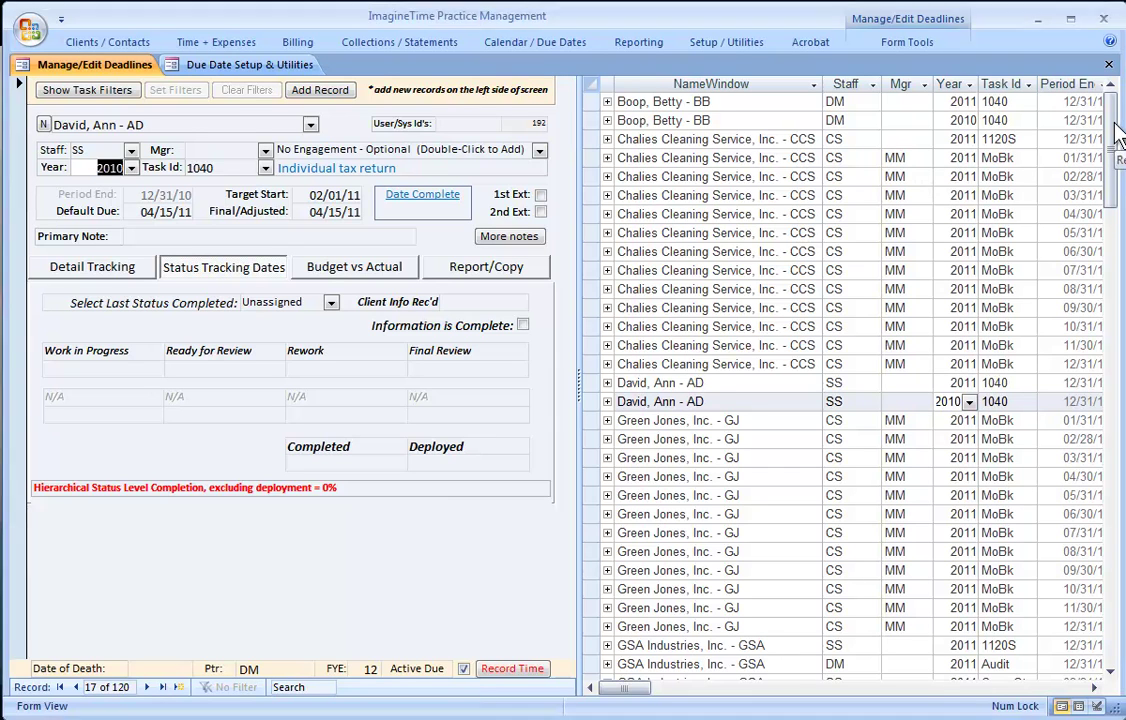
Examine the existing client deadline records, checking their years, task IDs and period end dates through to the weekly payroll tasks.
left_click_drag(1113, 131, 1115, 214)
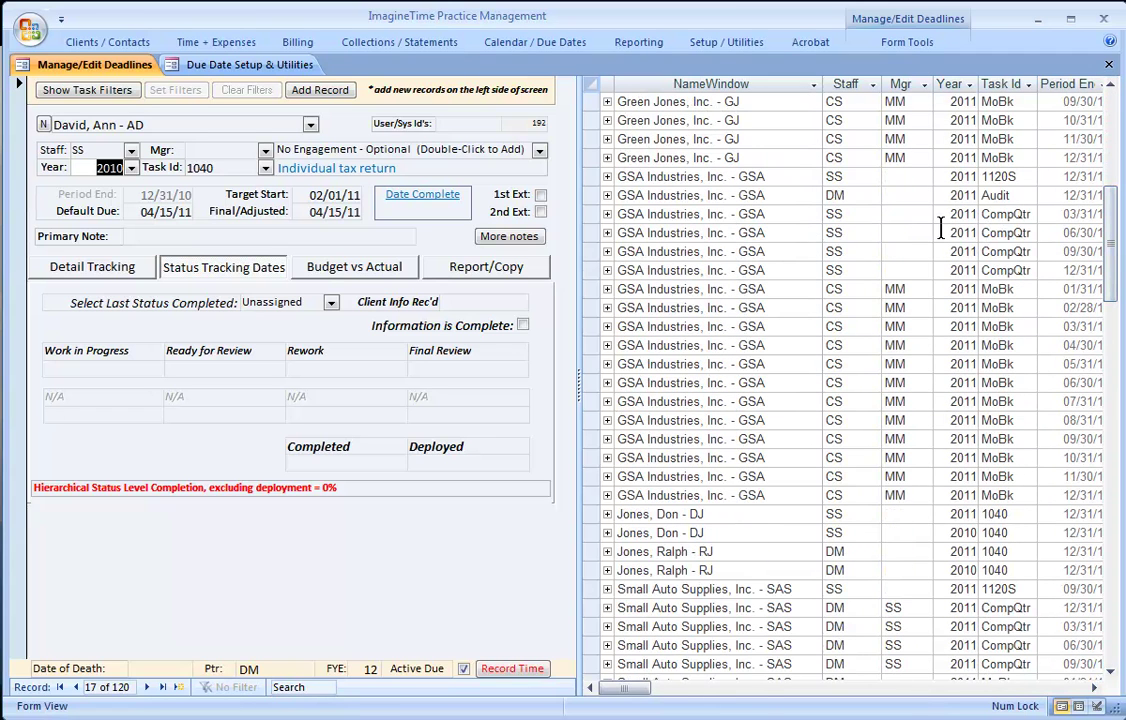
left_click(925, 270)
left_click(622, 214)
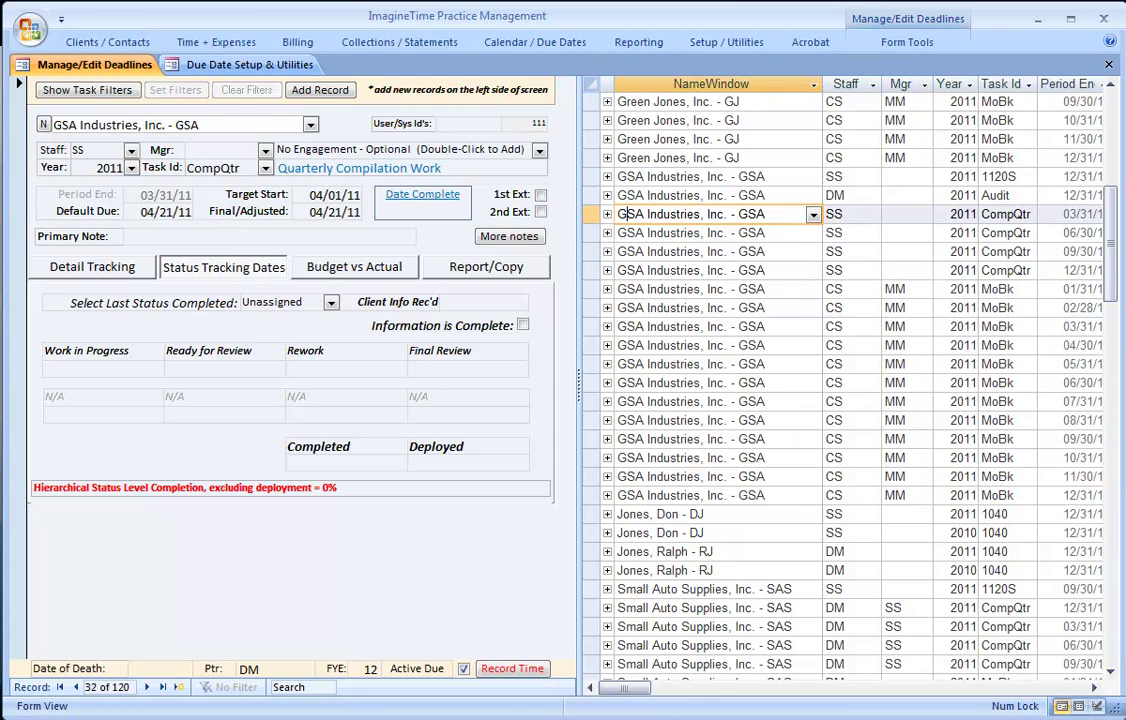
left_click_drag(1113, 226, 1113, 297)
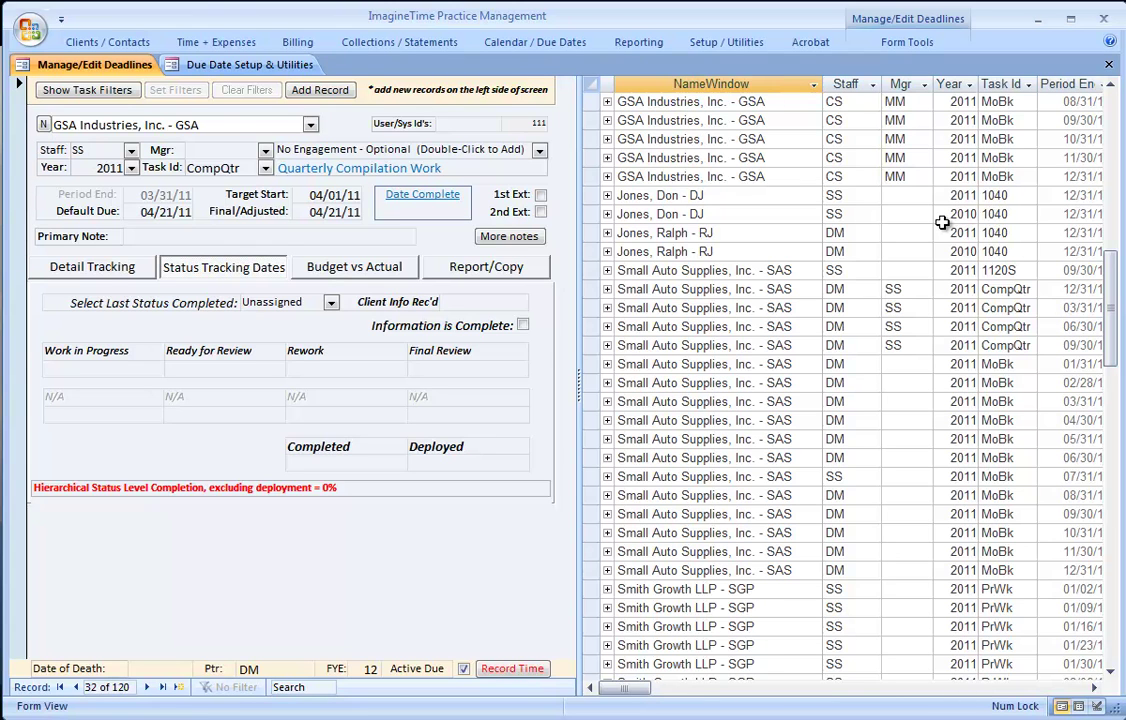
left_click(943, 140)
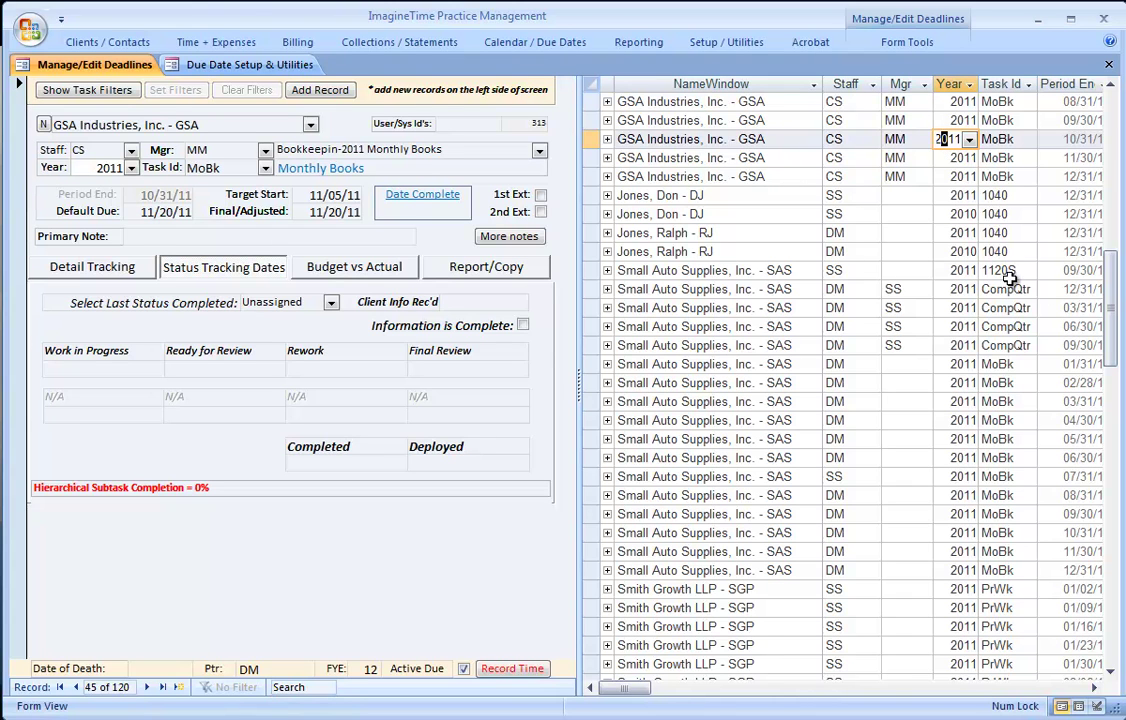
left_click(943, 214)
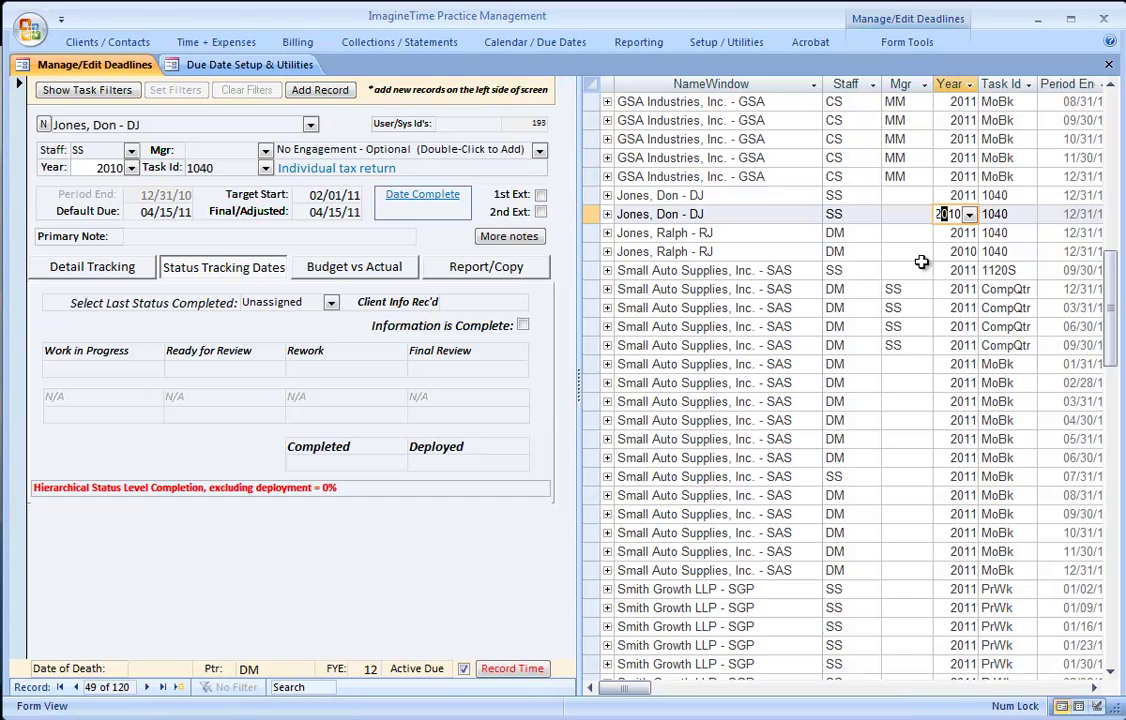
left_click(955, 196)
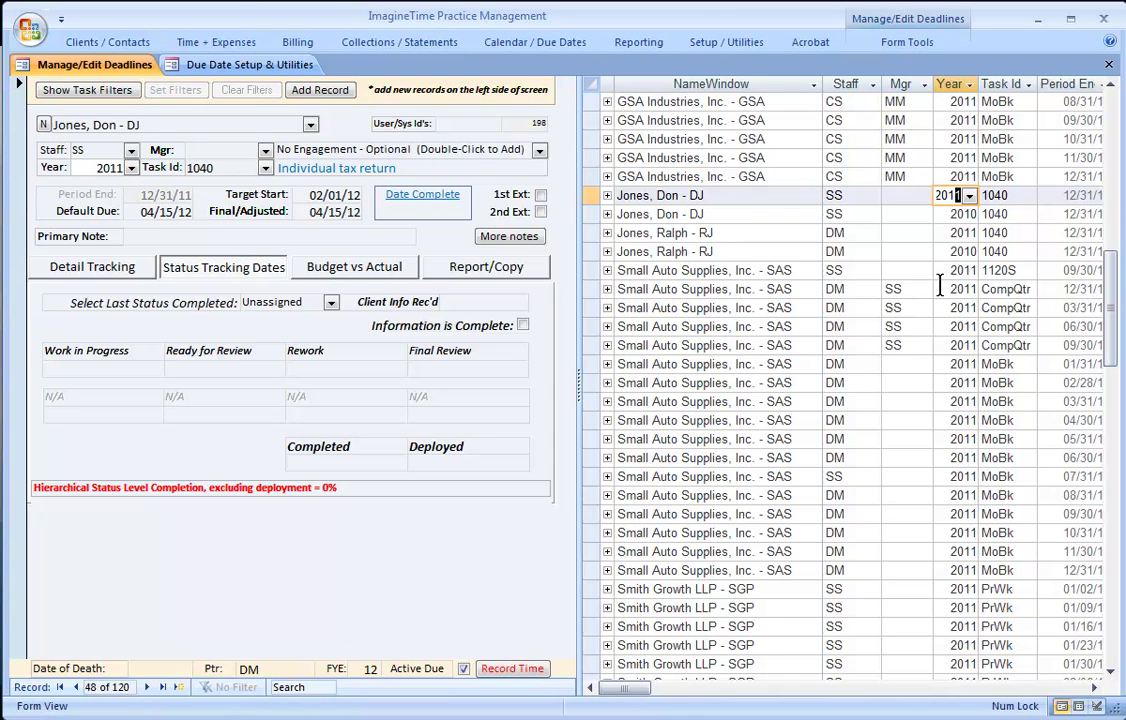
scroll(916, 300, "down", 4)
scroll(916, 300, "down", 3)
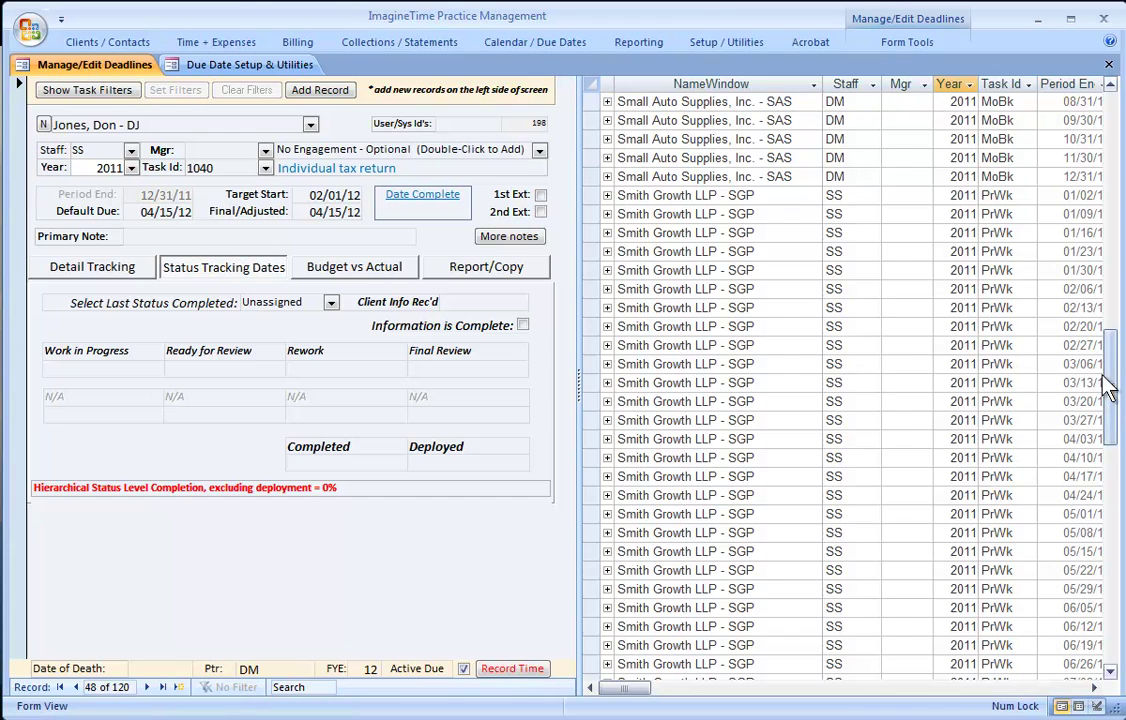
scroll(1106, 400, "right", 1)
left_click_drag(1108, 415, 1109, 430)
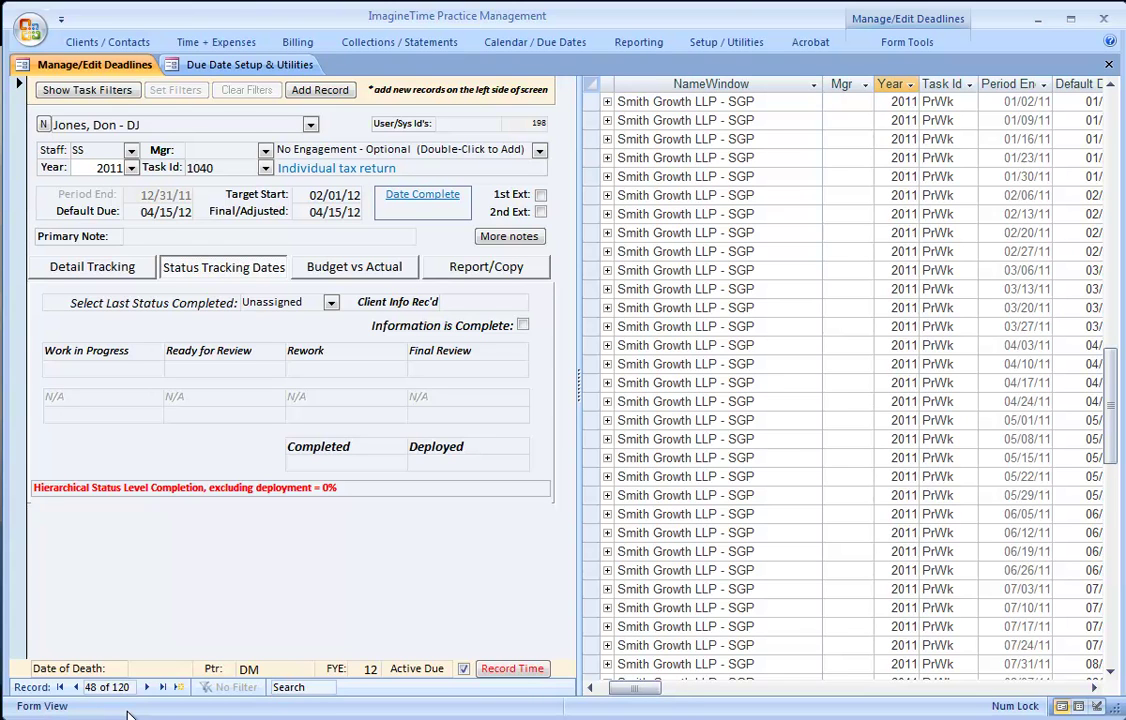
Open the Year End Cloning setup and go to the start date of the due date range.
left_click(713, 50)
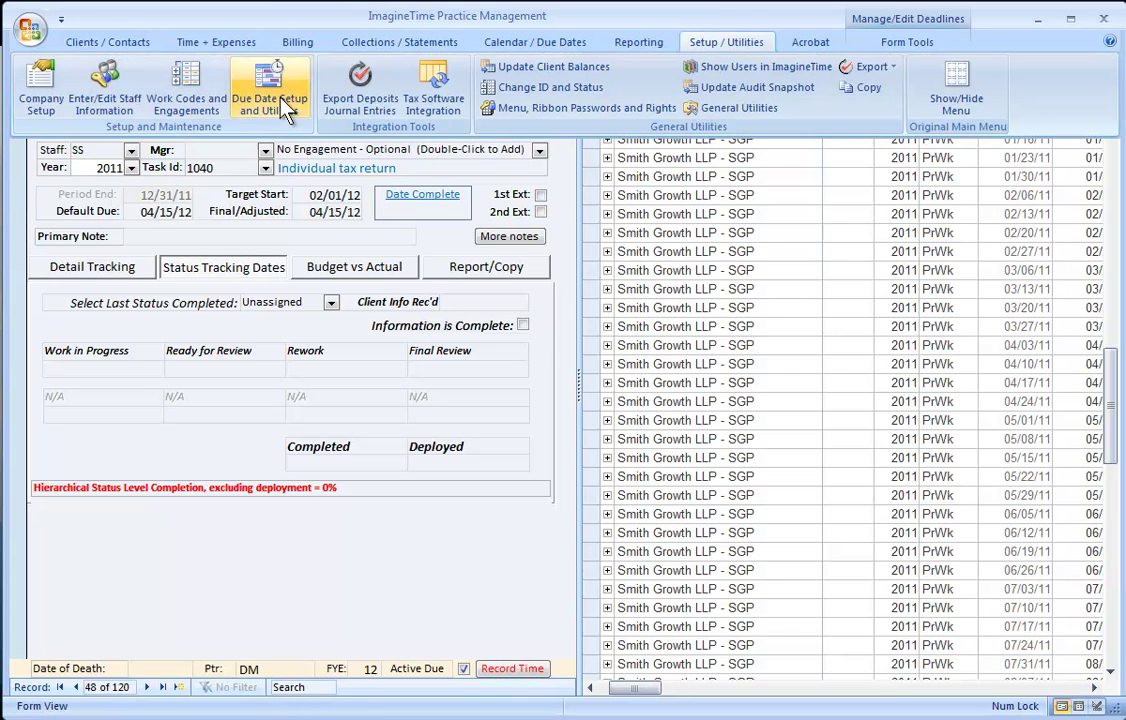
left_click(228, 243)
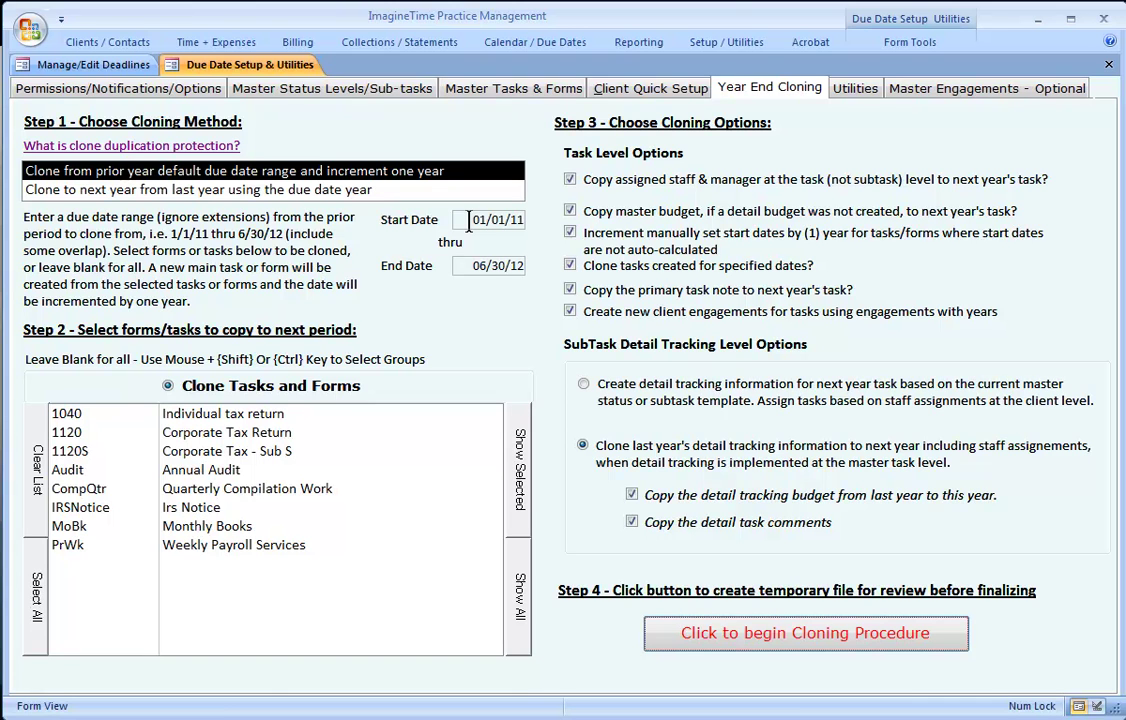
left_click(468, 220)
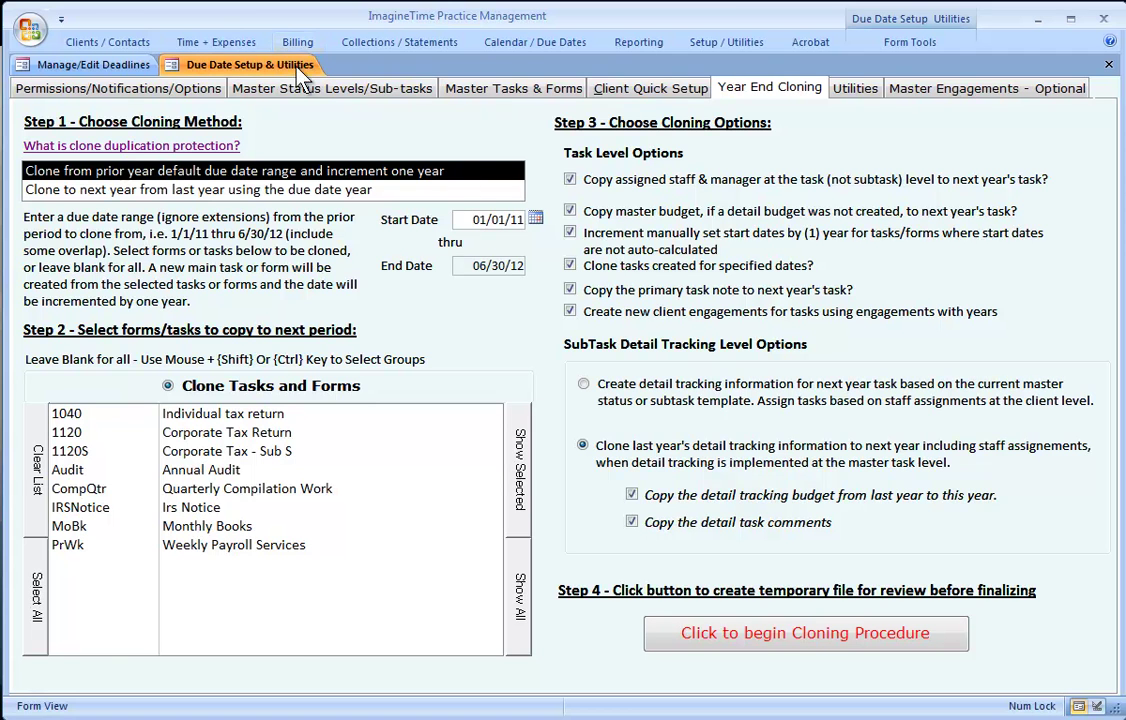
Check the master task settings for form 1120, including its due date parameters, and return to Year End Cloning.
left_click(462, 96)
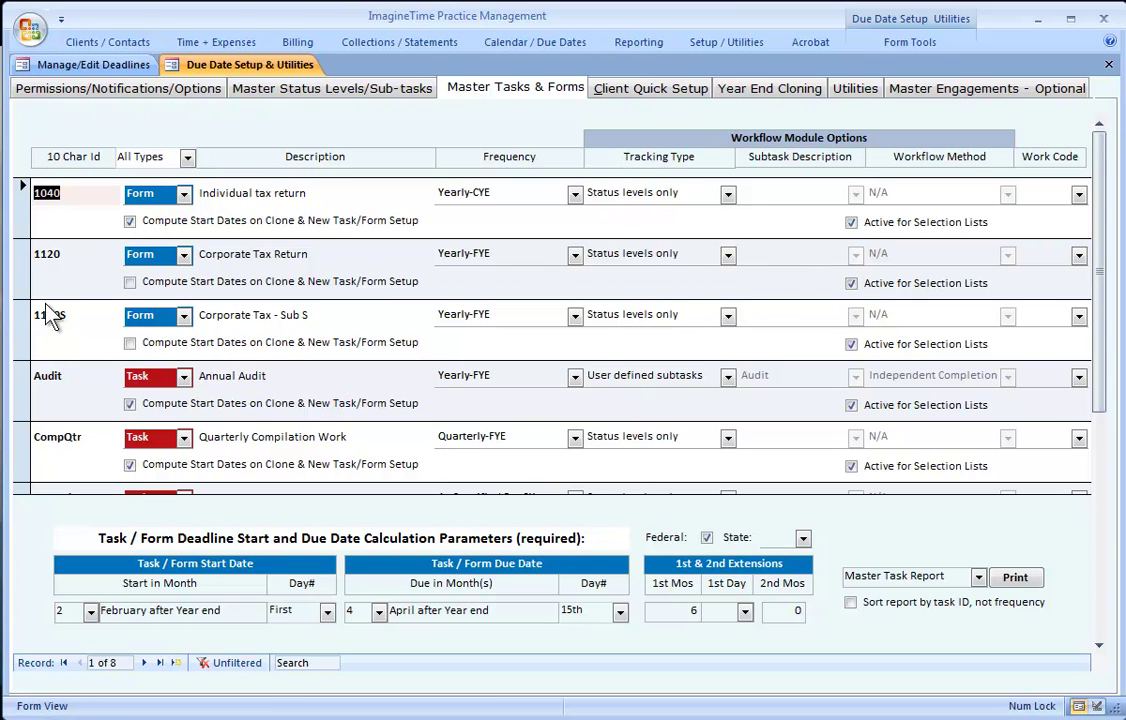
left_click(20, 268)
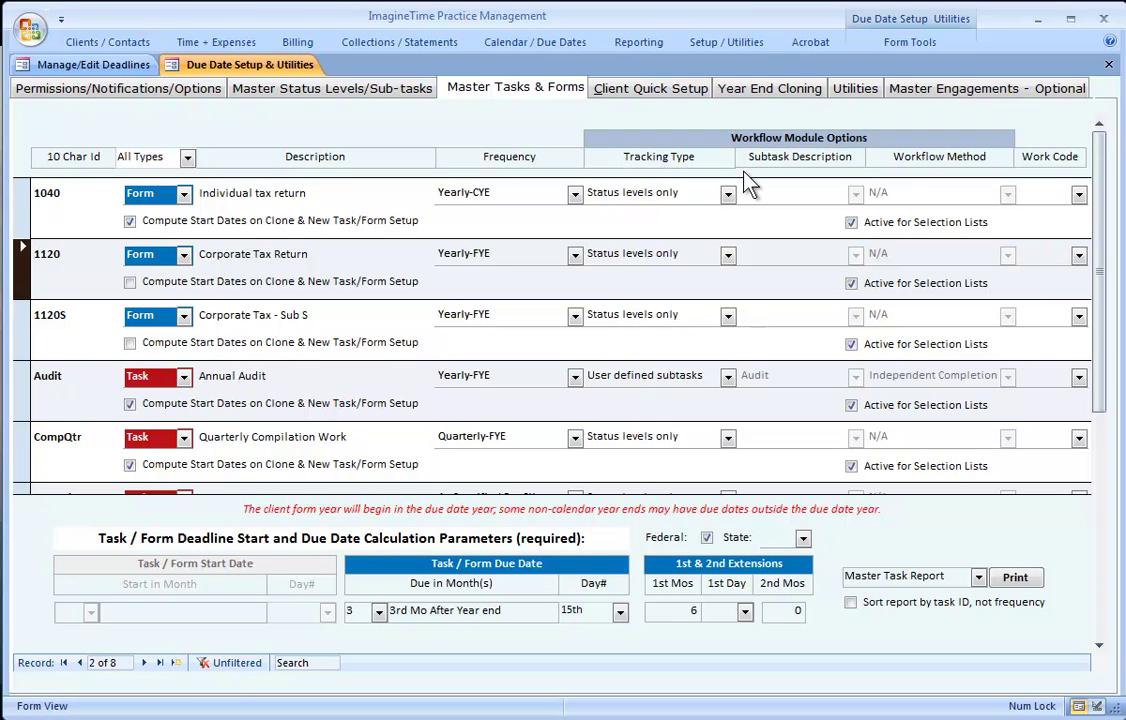
left_click(750, 100)
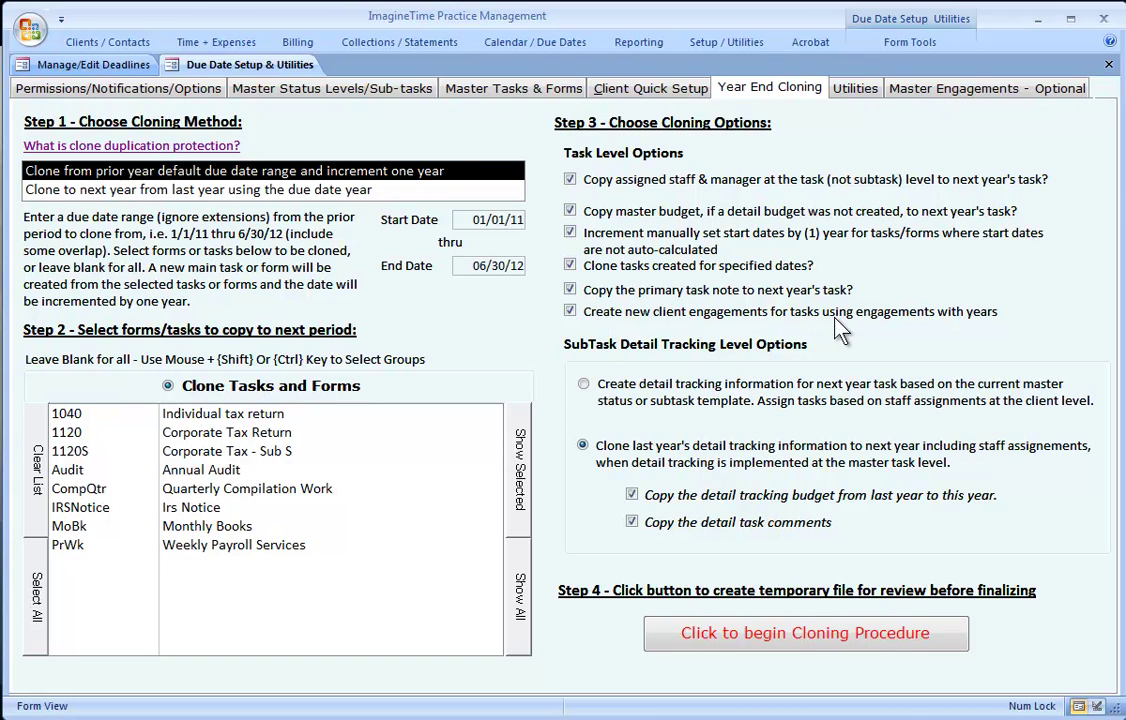
Set the subtask option to create next year's detail tracking from the current master status or subtask template.
left_click(572, 322)
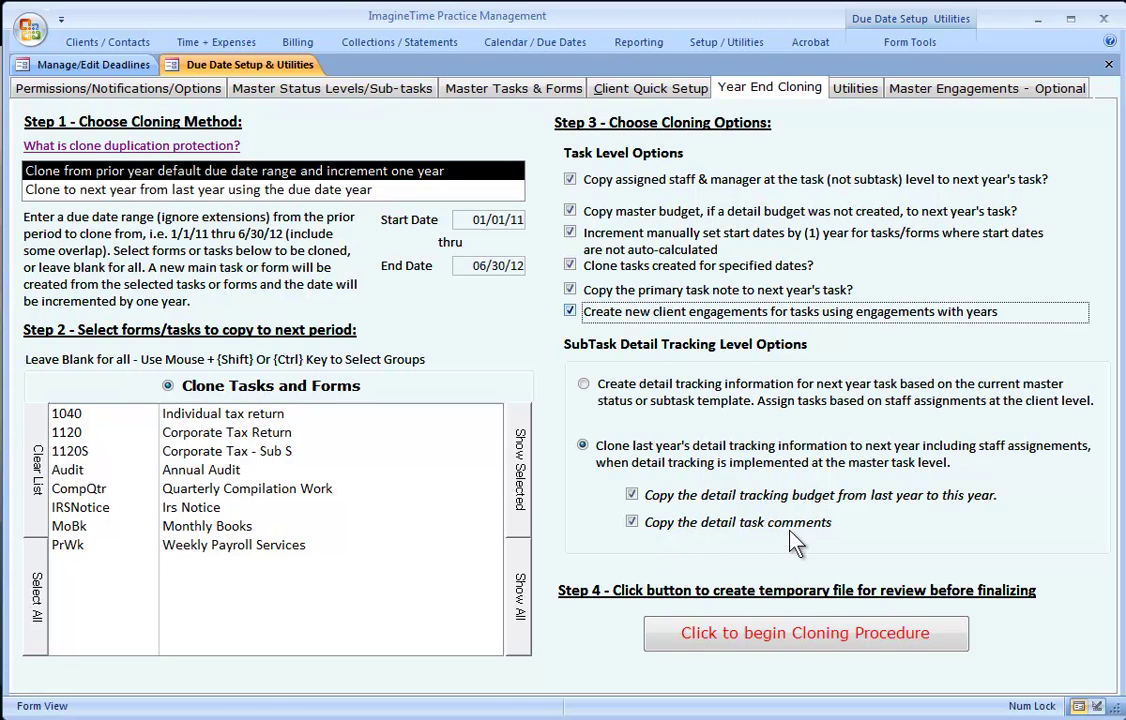
left_click(588, 385)
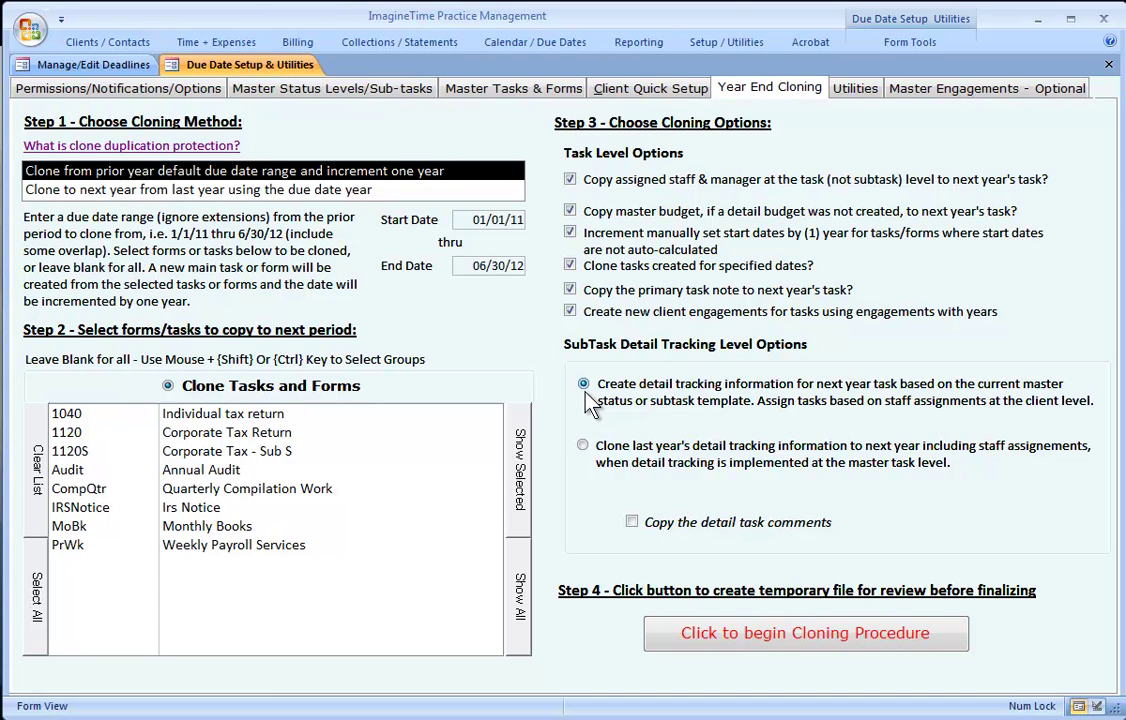
Look over the user defined Audit subtasks in the master subtask setup and return to Year End Cloning.
left_click(287, 90)
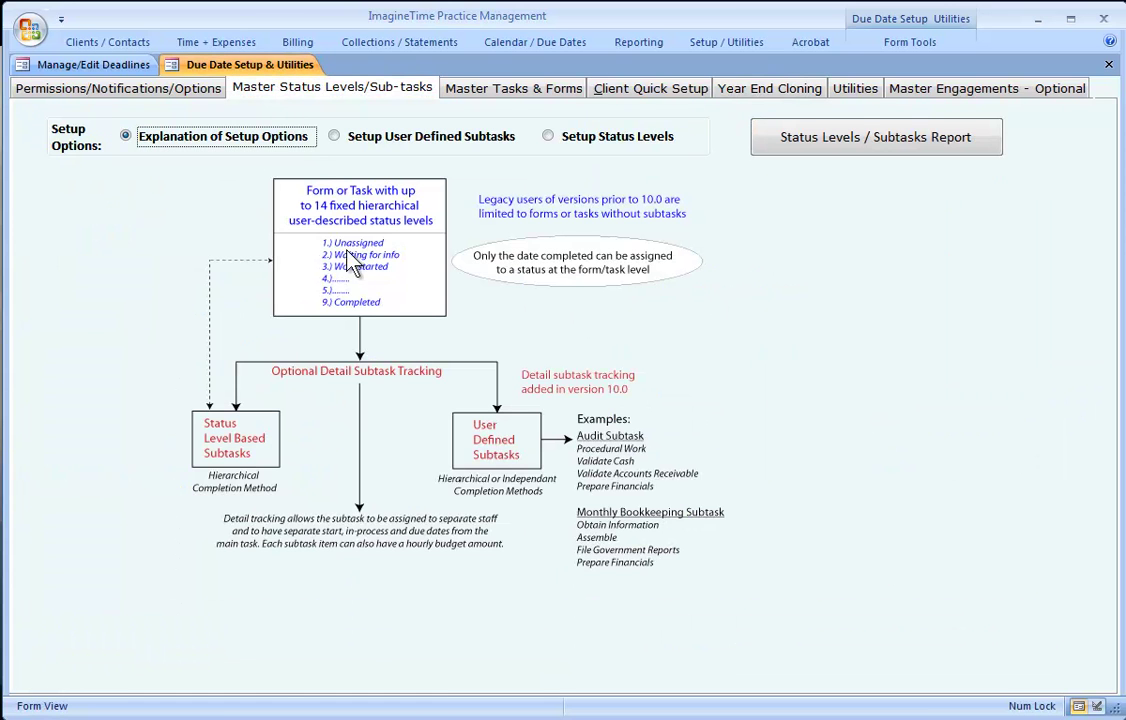
left_click(359, 141)
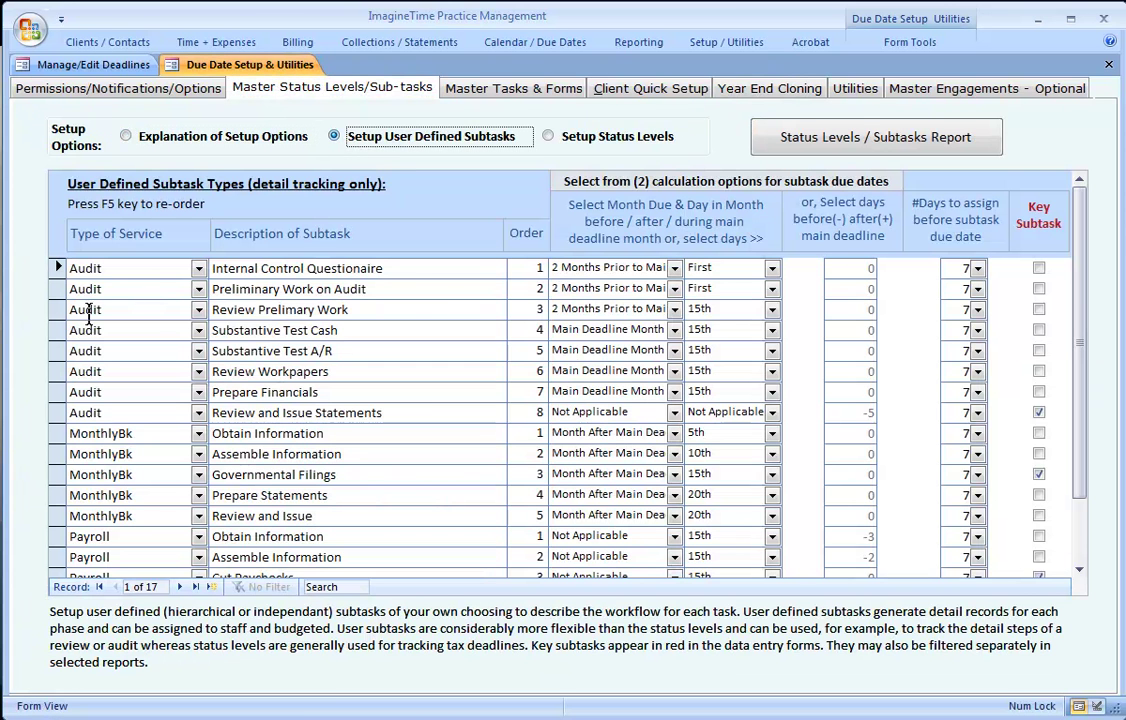
left_click_drag(57, 272, 70, 427)
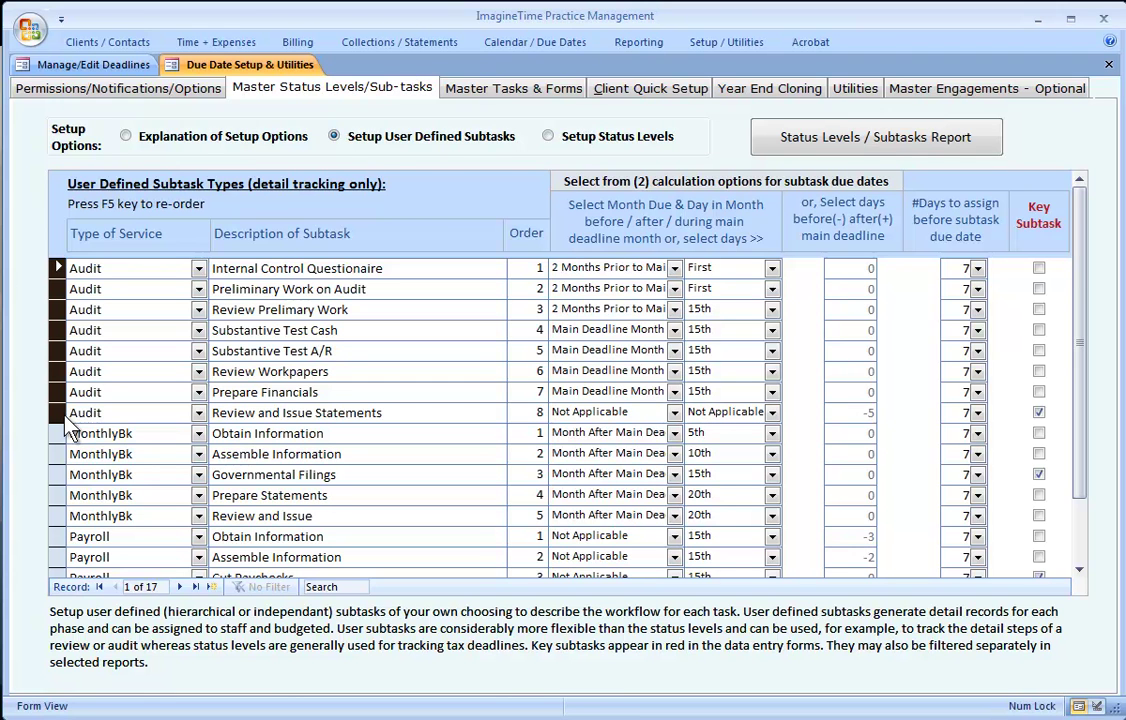
left_click(727, 95)
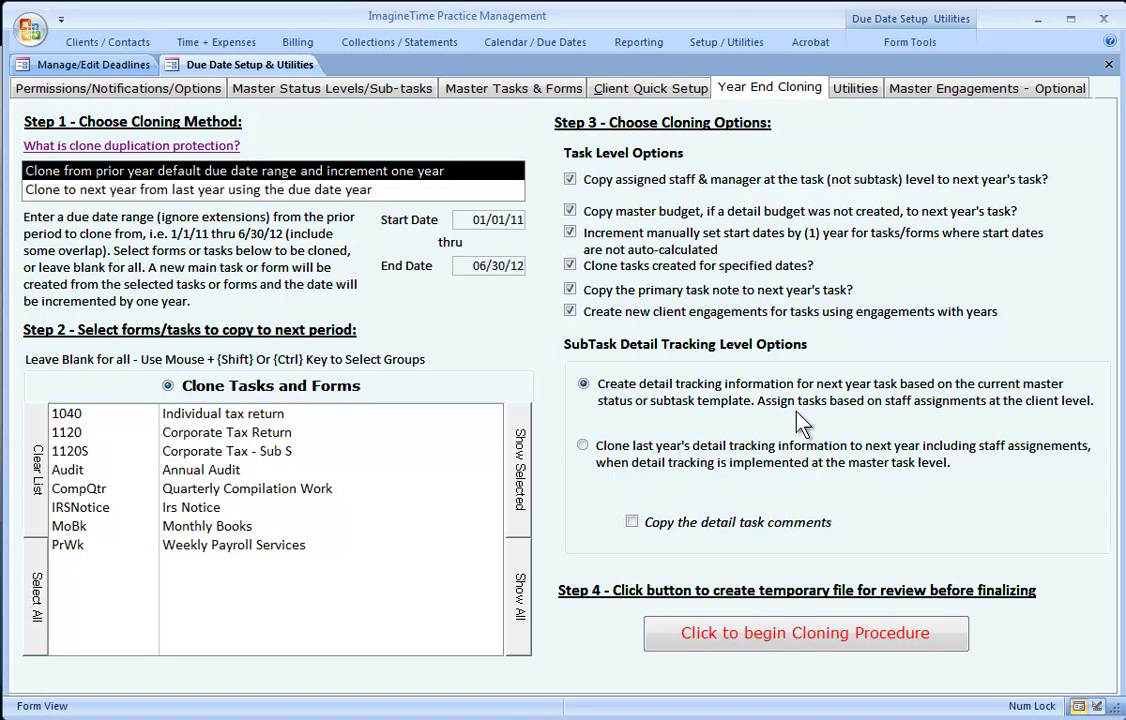
Choose to clone last year's detail tracking information including staff assignments, and enable copying the detail tracking budget and detail task comments.
left_click(705, 456)
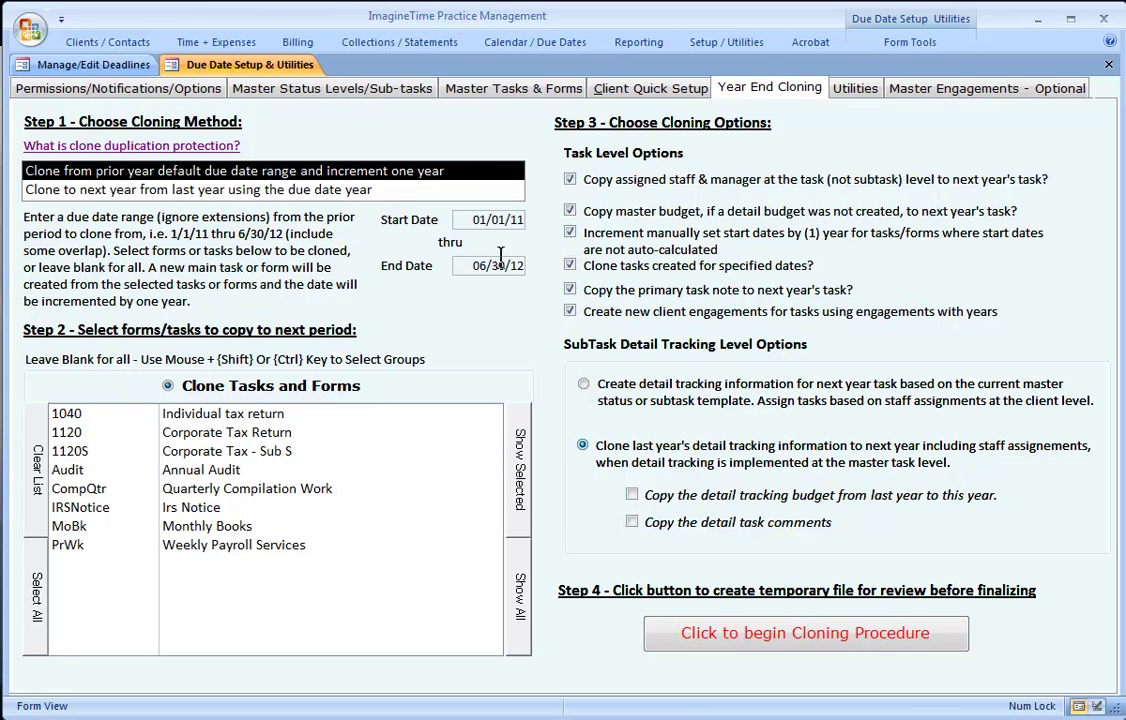
left_click(584, 385)
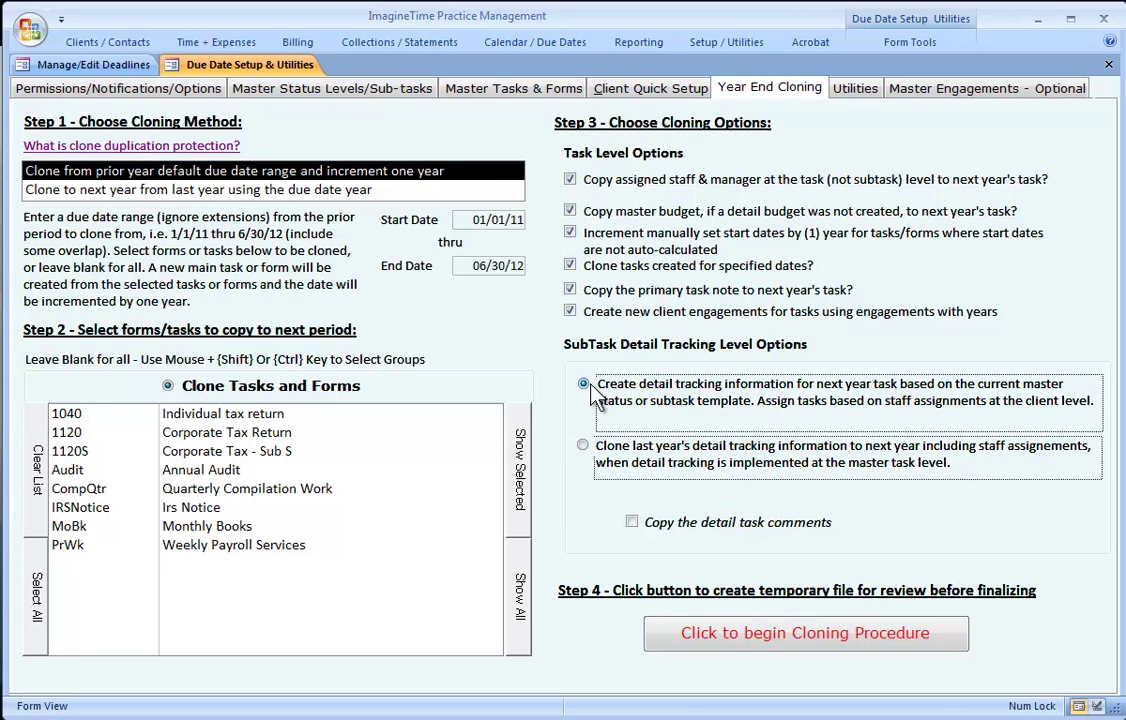
left_click(583, 445)
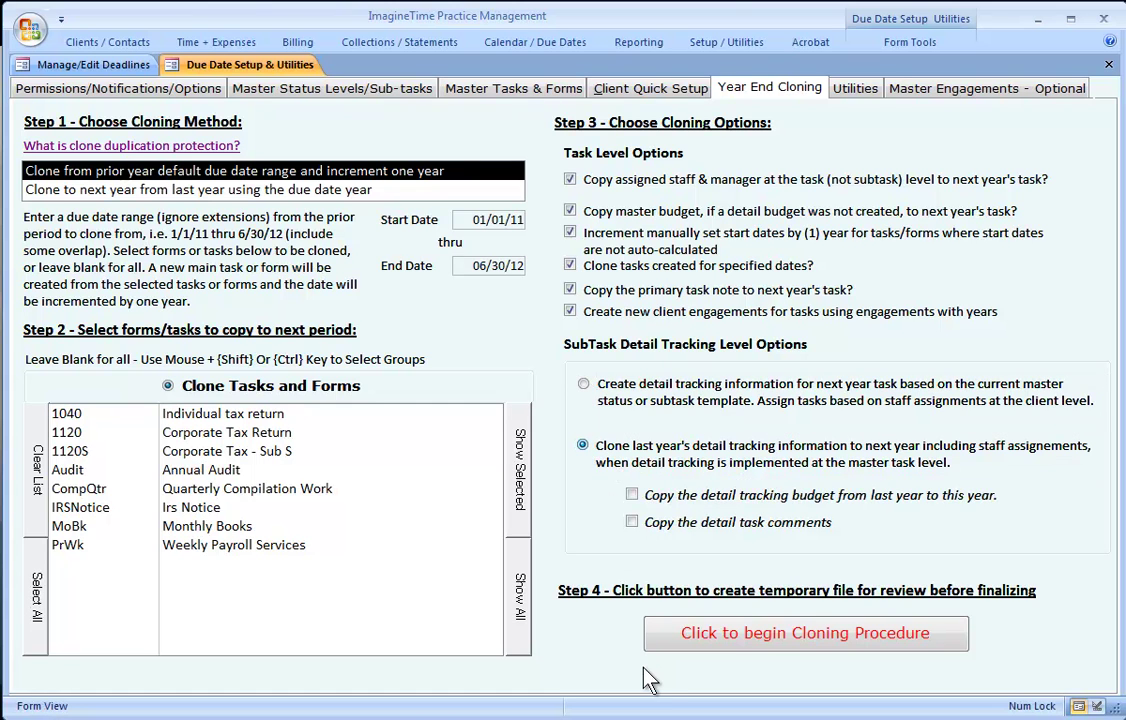
left_click(633, 495)
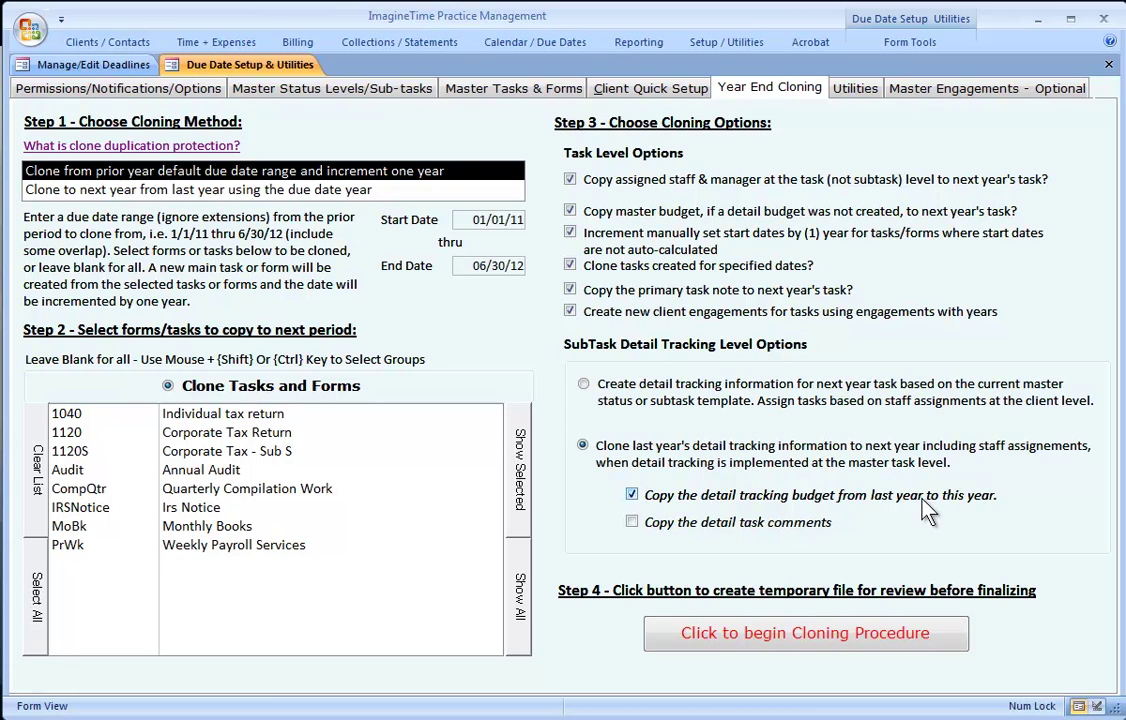
left_click(655, 530)
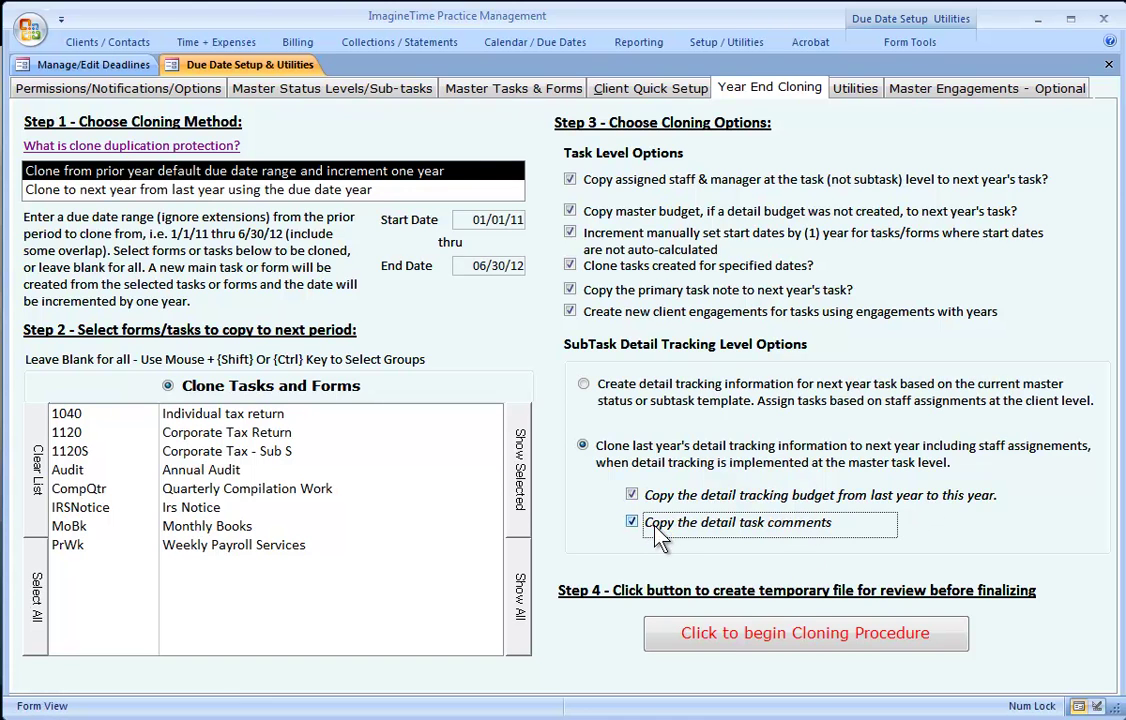
left_click(340, 451)
left_click(176, 507, "ctrl")
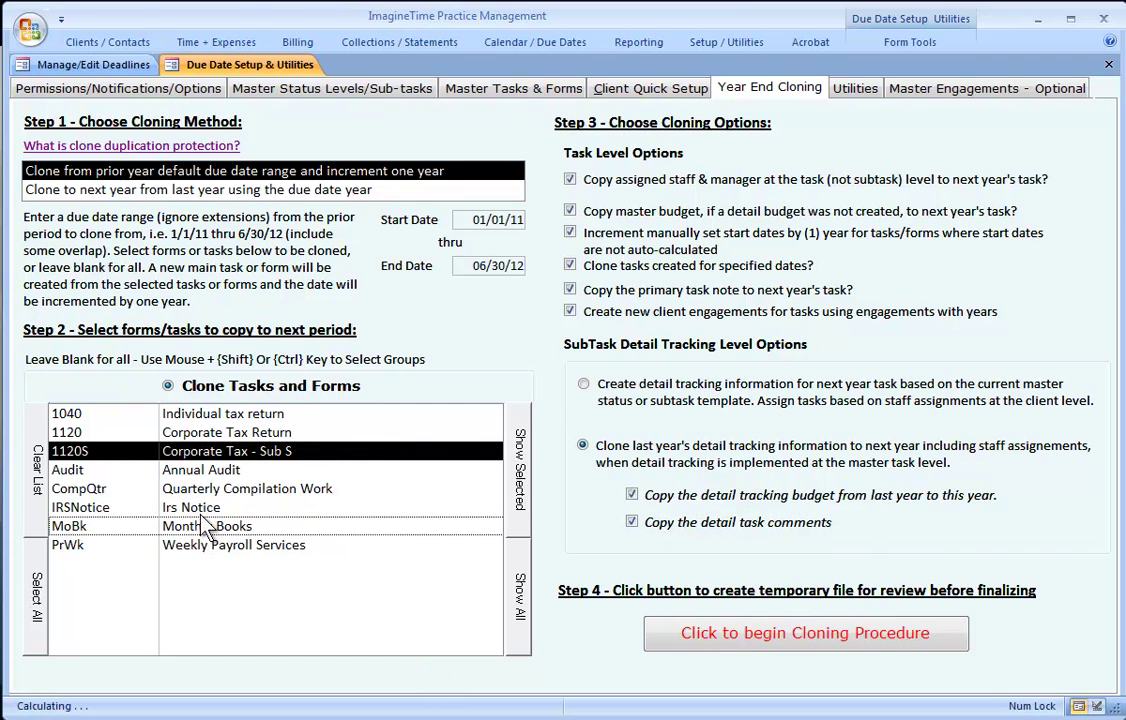
left_click(198, 455, "ctrl")
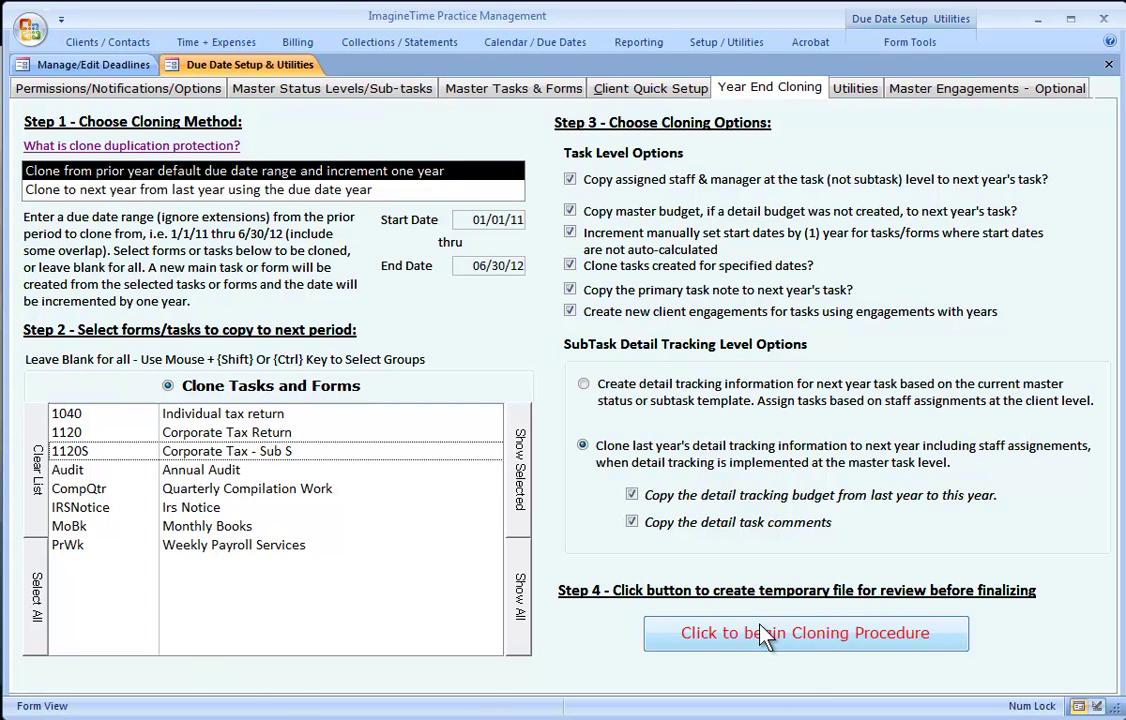
Run a new cloning procedure from scratch for all form and task types, accepting the confirmations up to the pending items list.
left_click(734, 634)
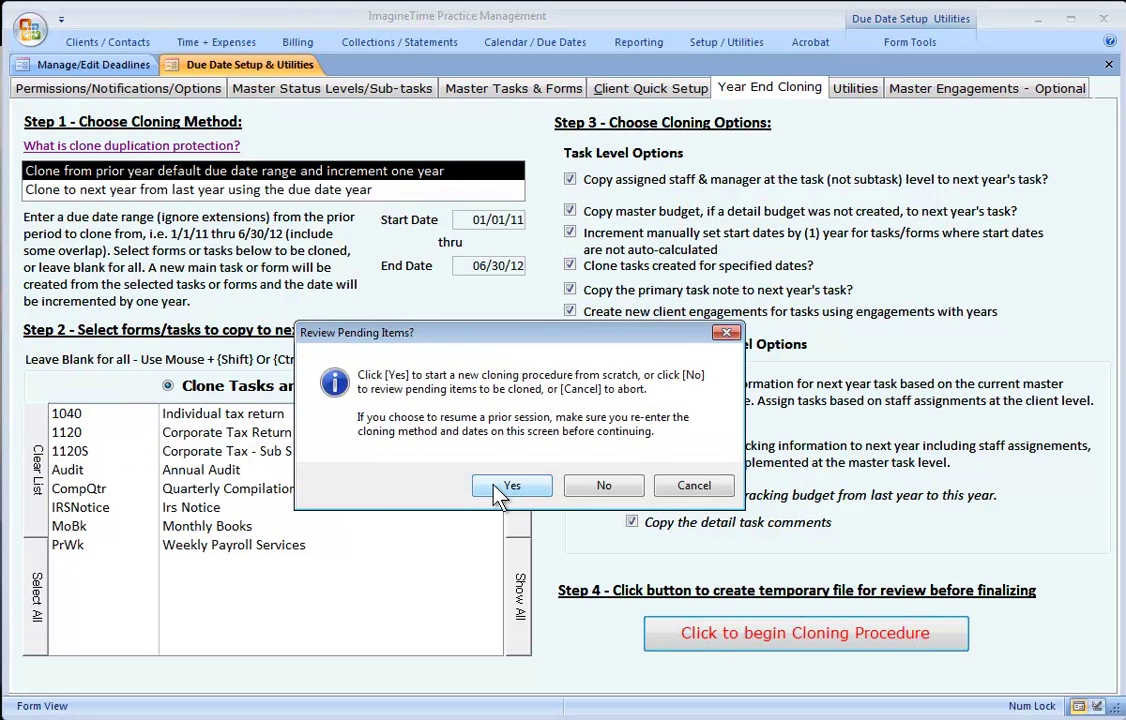
left_click(500, 488)
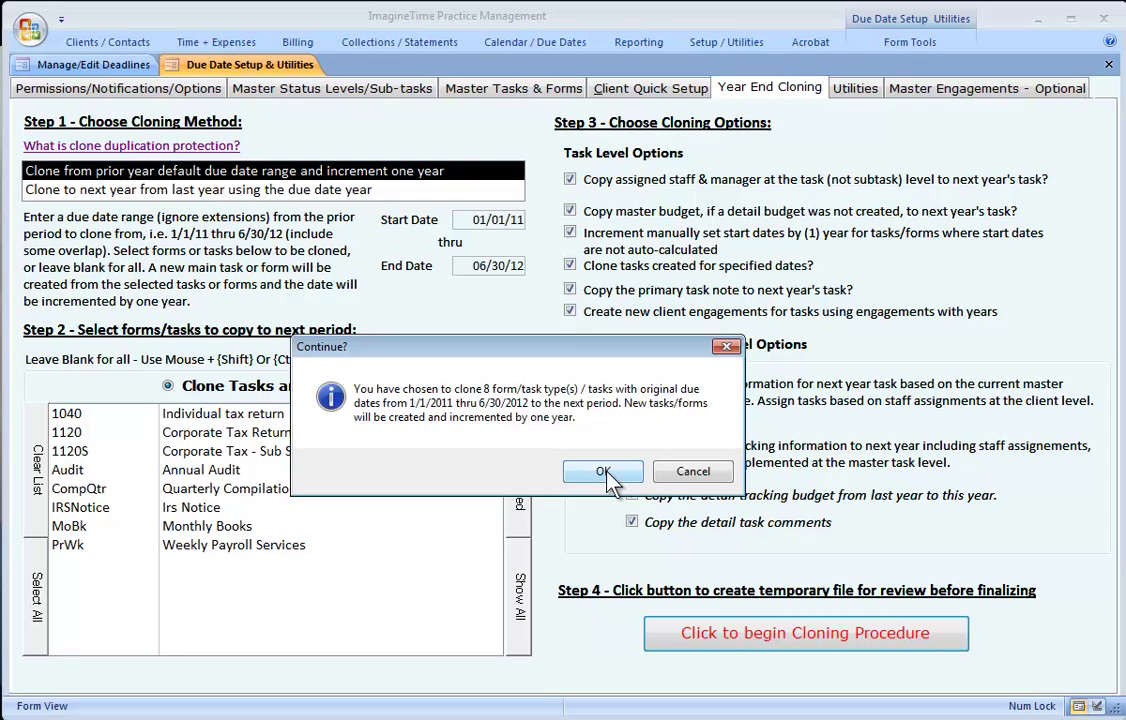
left_click(606, 470)
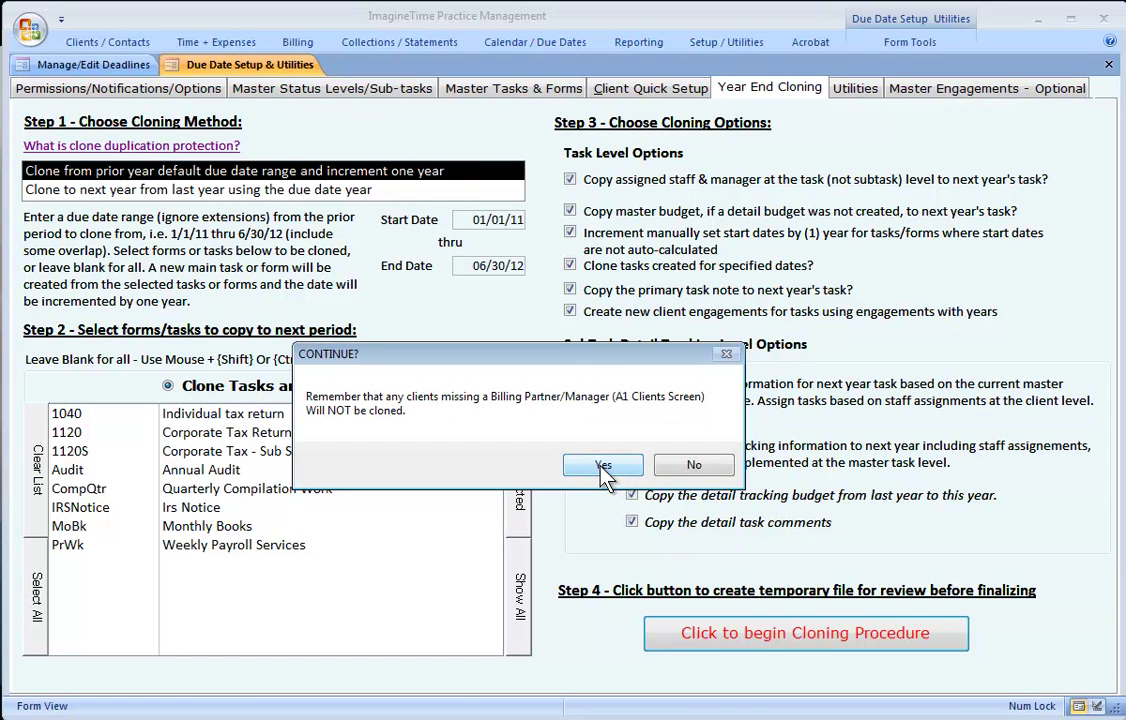
left_click(602, 466)
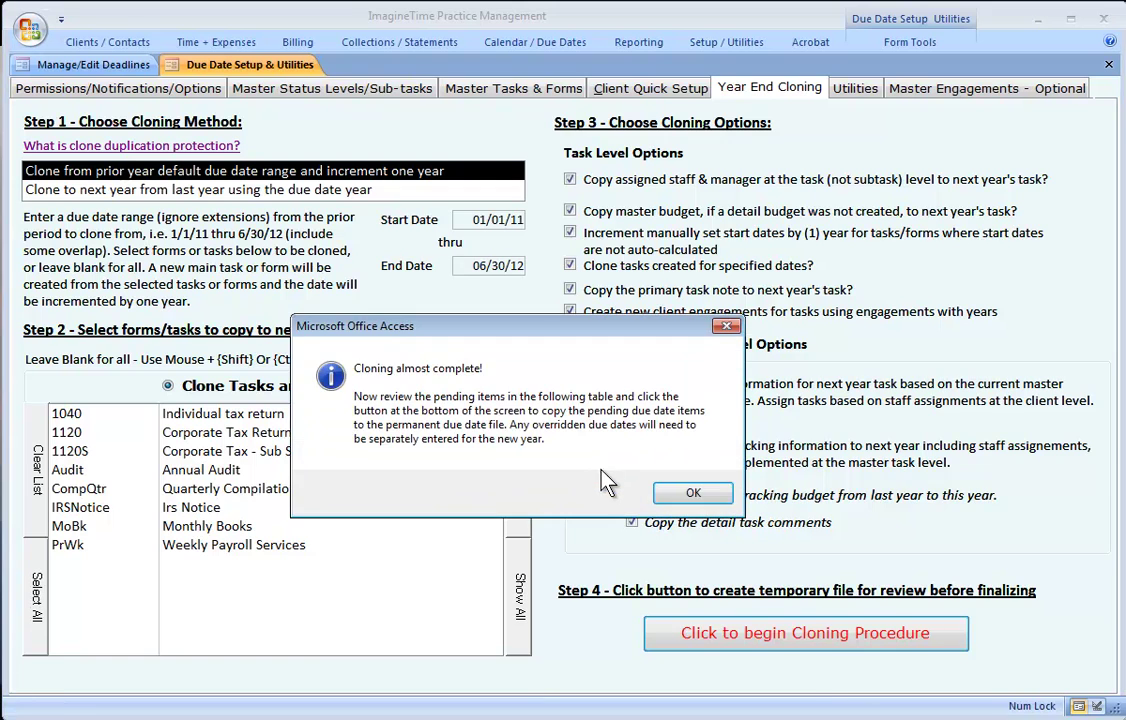
left_click(694, 495)
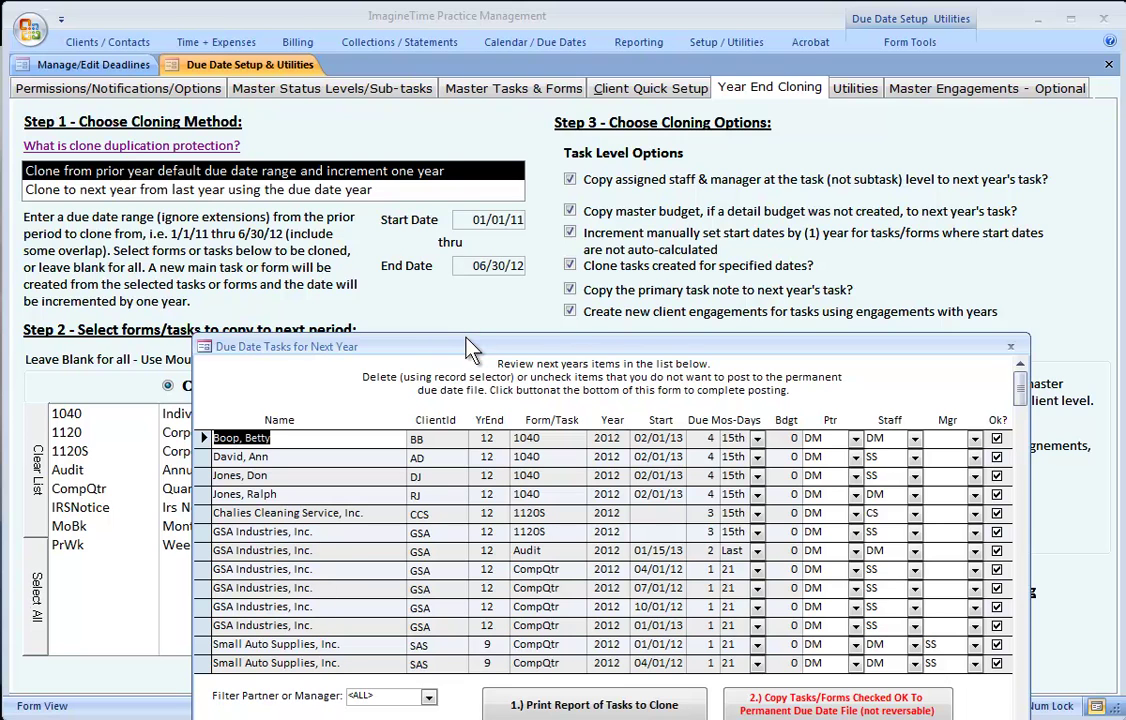
Reposition the Due Date Tasks for Next Year window and review the pending 2012 items.
left_click_drag(470, 350, 418, 134)
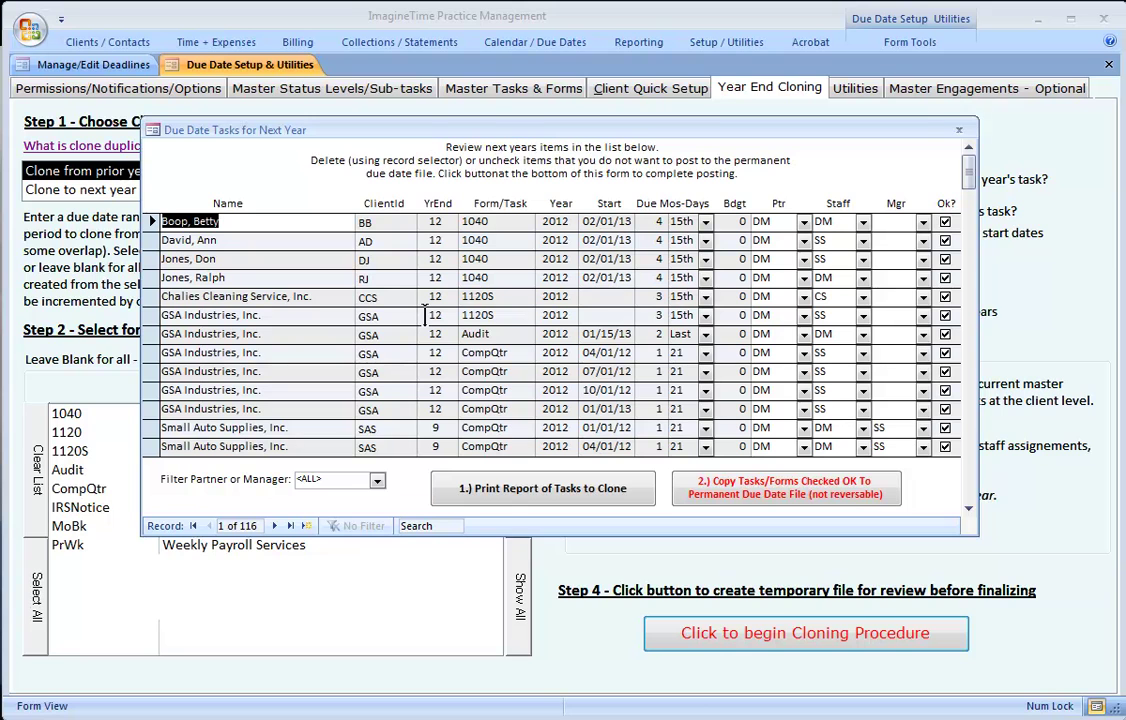
left_click_drag(305, 132, 316, 166)
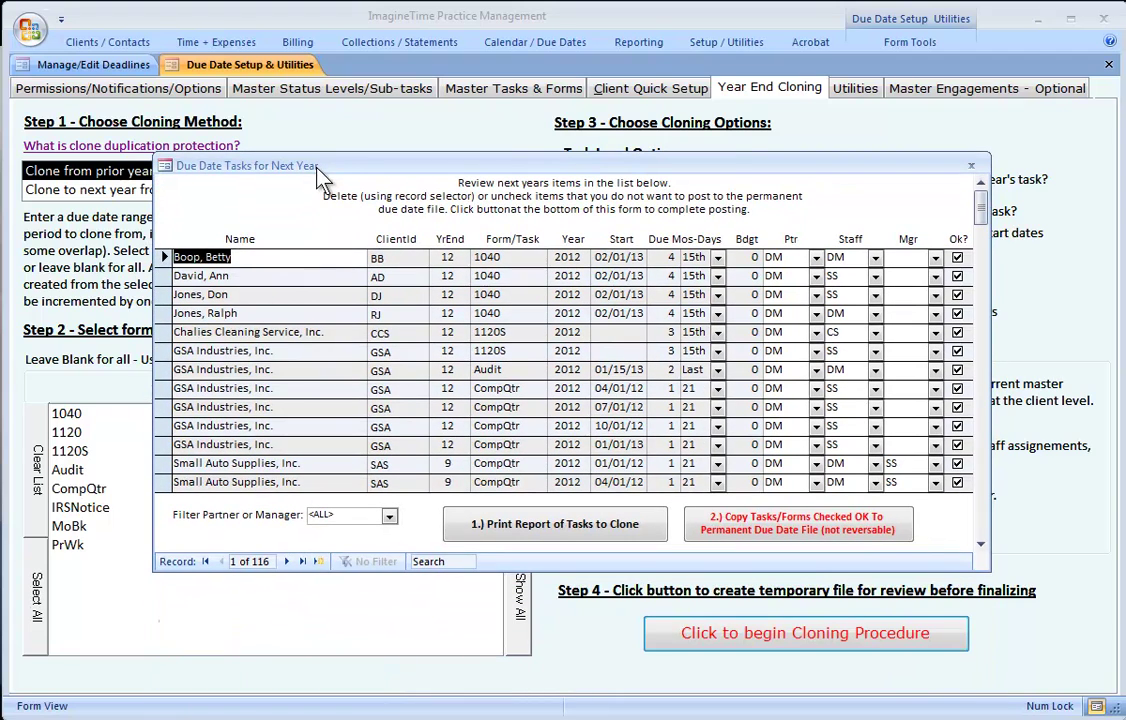
left_click_drag(163, 257, 171, 346)
mouse_move(981, 203)
left_mouse_down()
mouse_move(978, 425)
mouse_move(970, 214)
mouse_move(970, 225)
left_mouse_up()
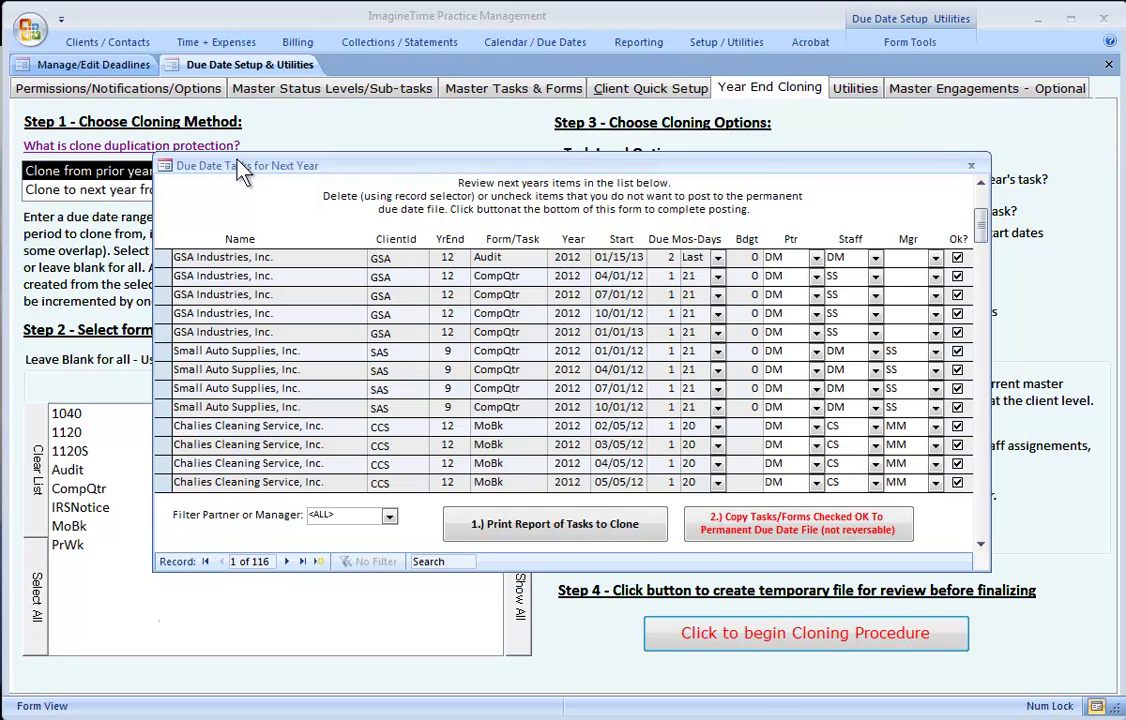
Run the report of tasks to clone and look over the partner and manager filter choices.
left_click_drag(242, 166, 246, 194)
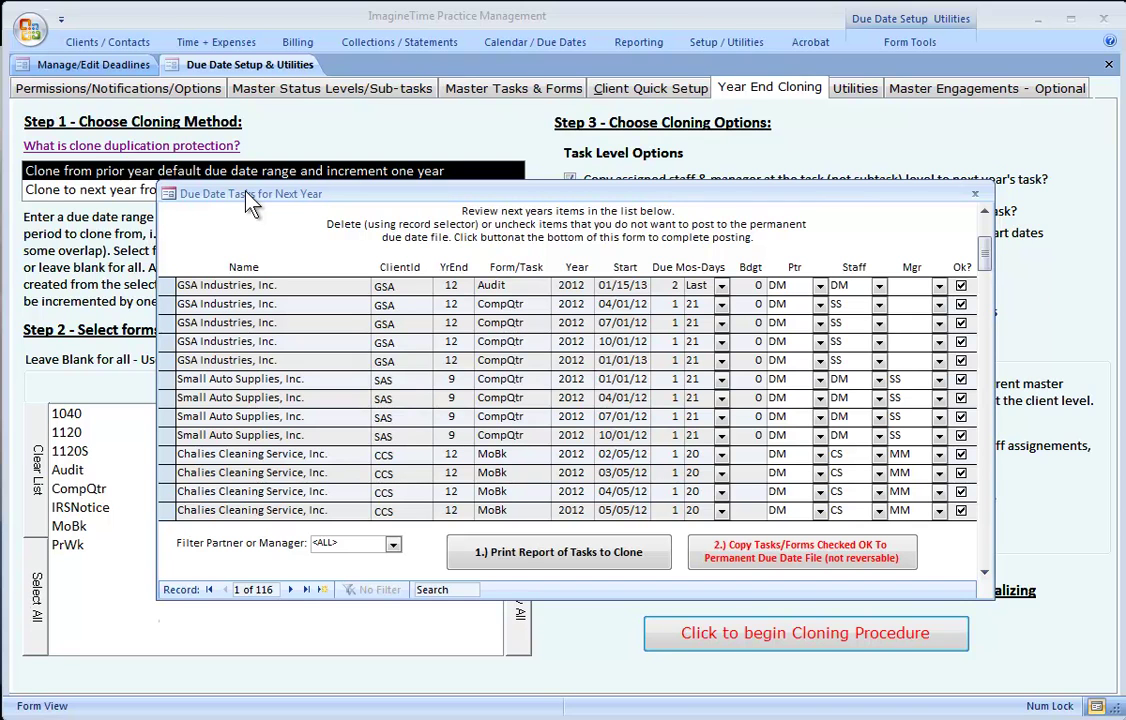
left_click(527, 552)
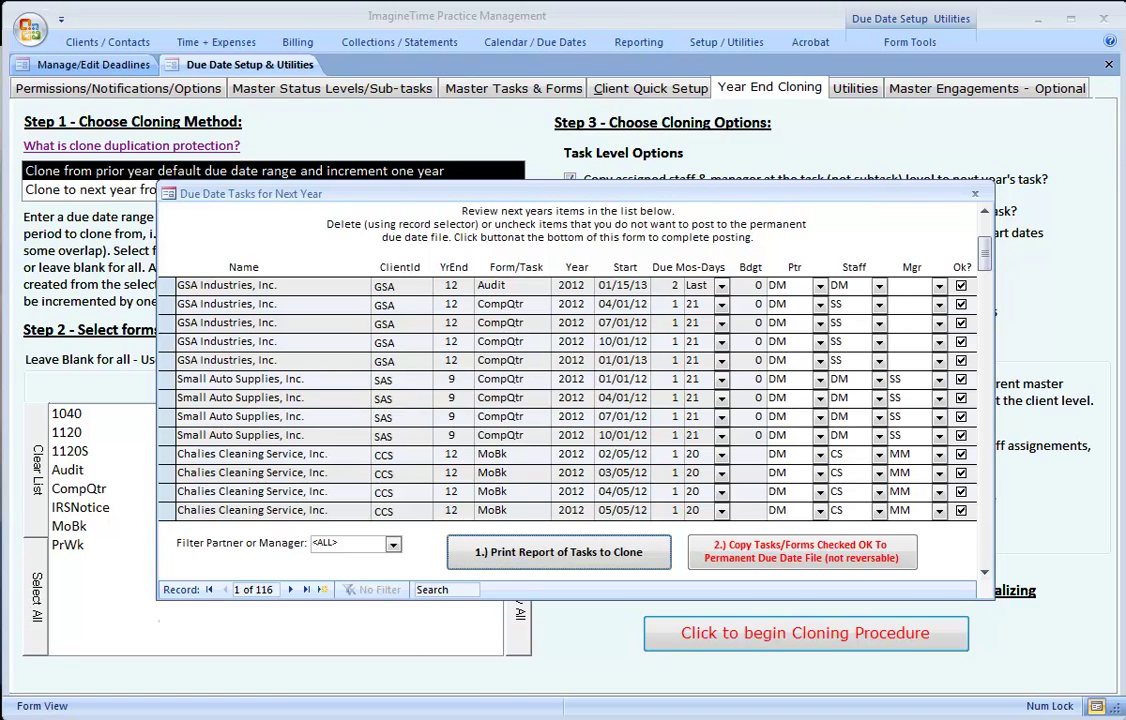
left_click(393, 544)
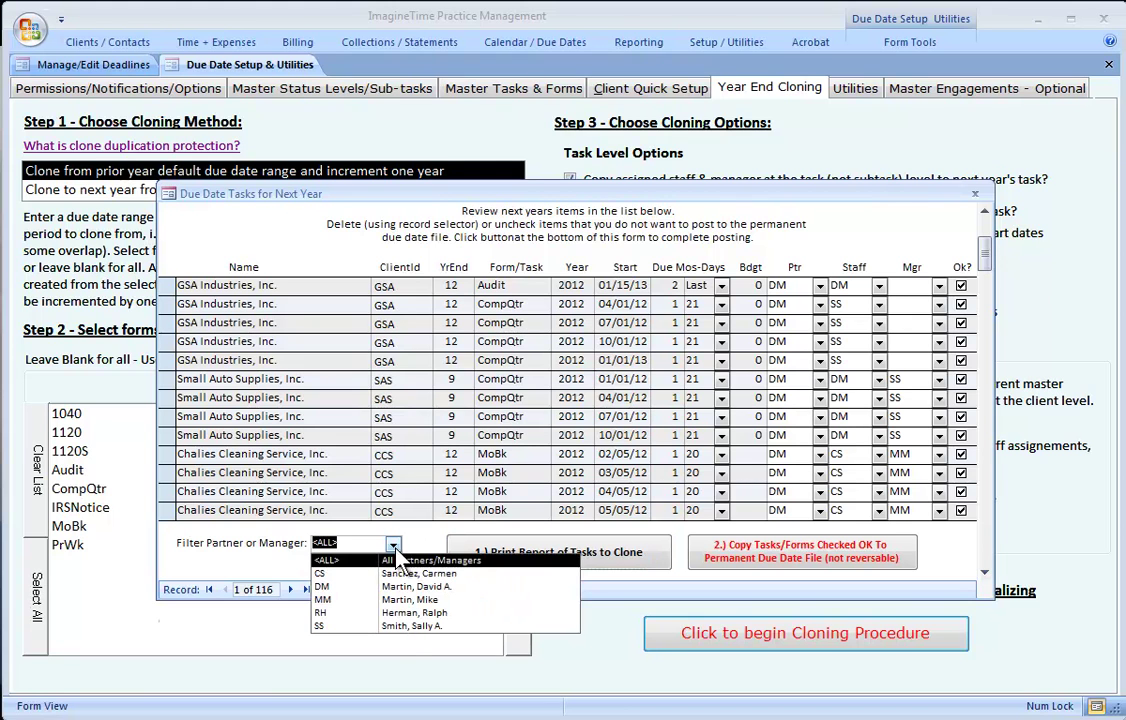
left_click(225, 505)
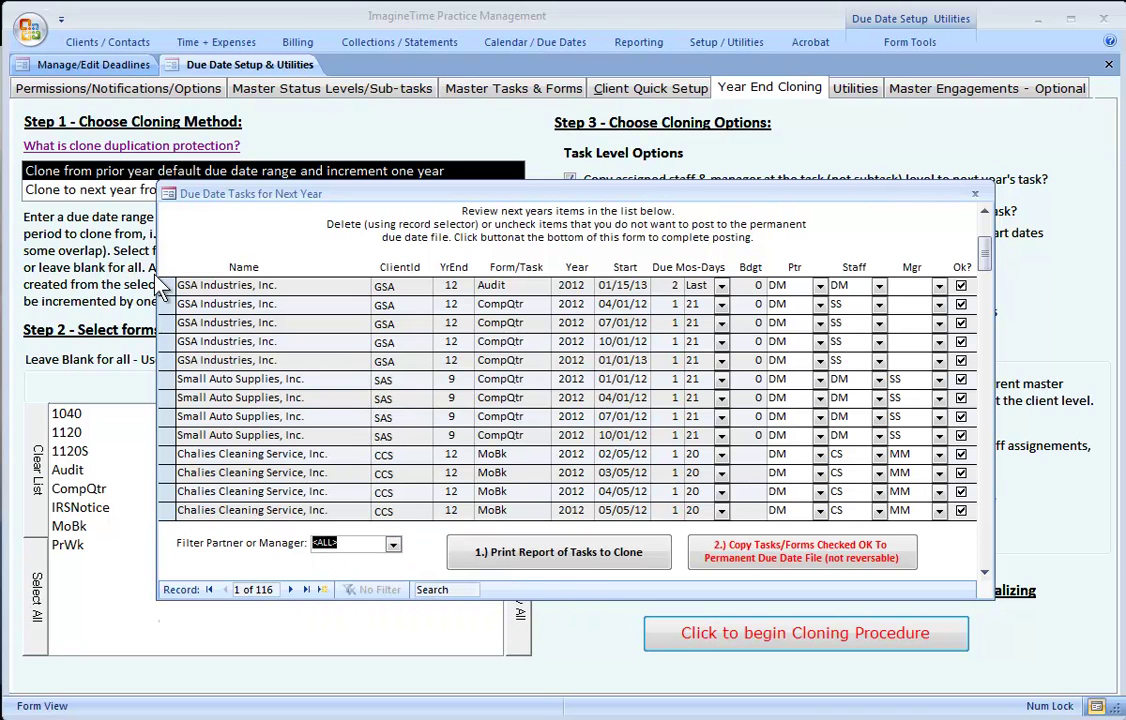
Exclude the GSA Industries CompQtr item starting 04/01/12 from posting and include it again.
left_click(960, 304)
left_click(961, 305)
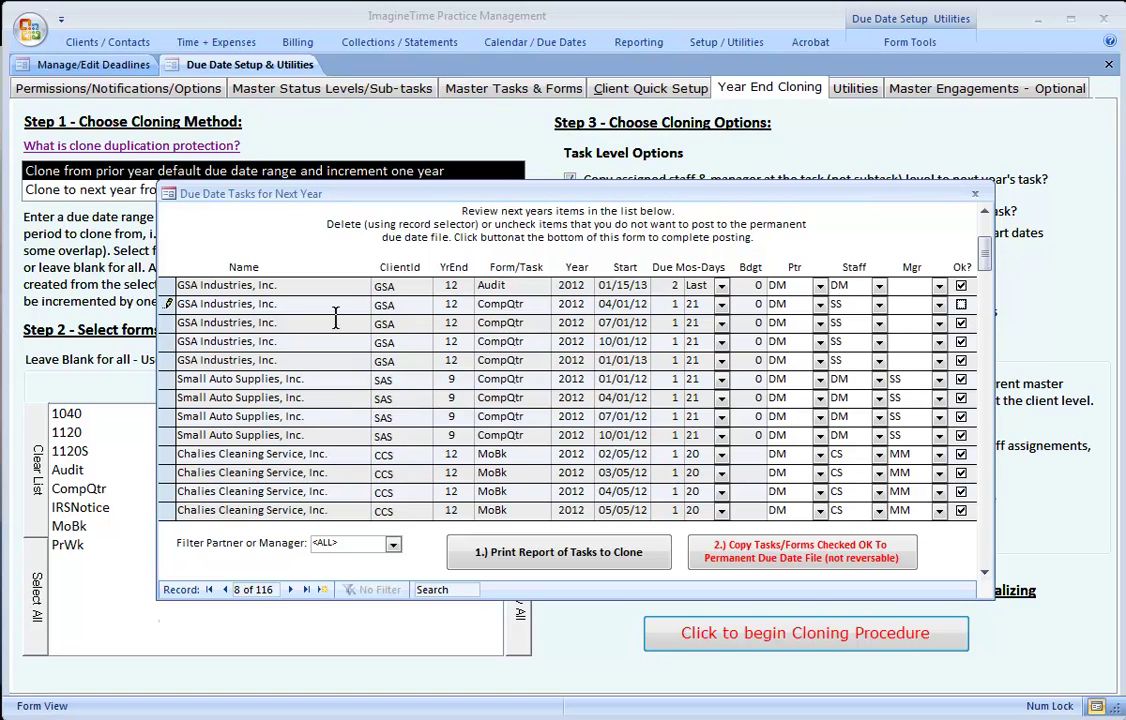
left_click(152, 280)
left_click(961, 304)
left_click(150, 285)
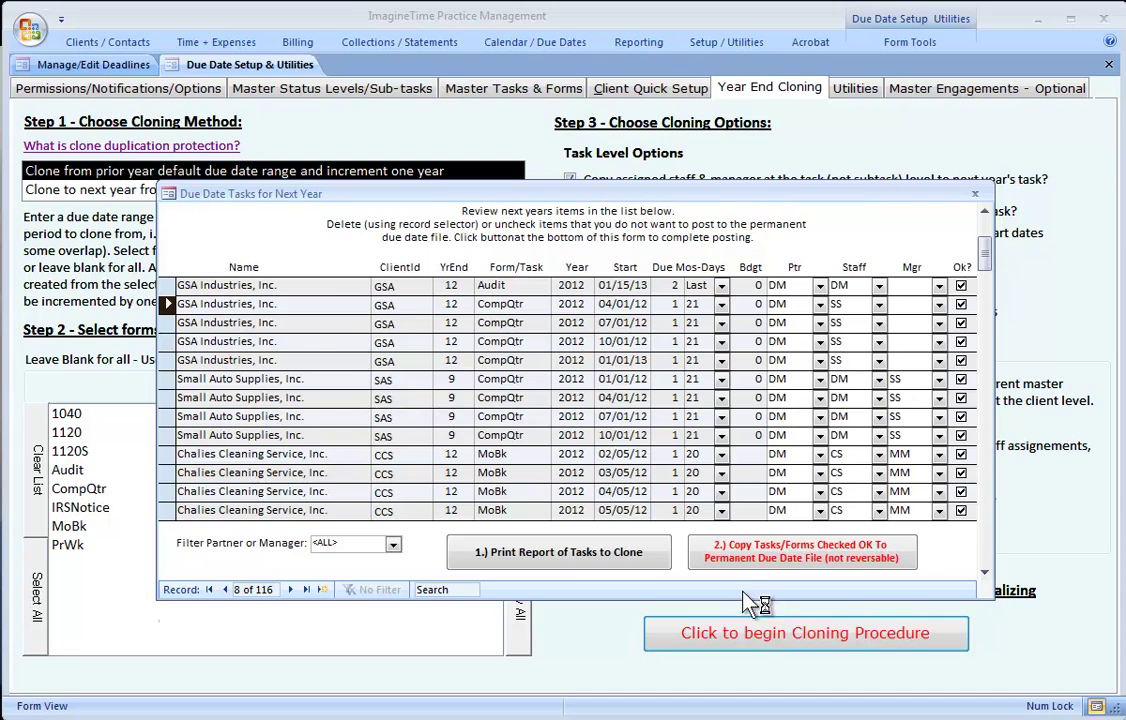
Copy the checked 2012 tasks and forms to the permanent due date file, accepting the confirmations until cloning completes.
left_click(730, 568)
left_click(587, 466)
left_click(658, 466)
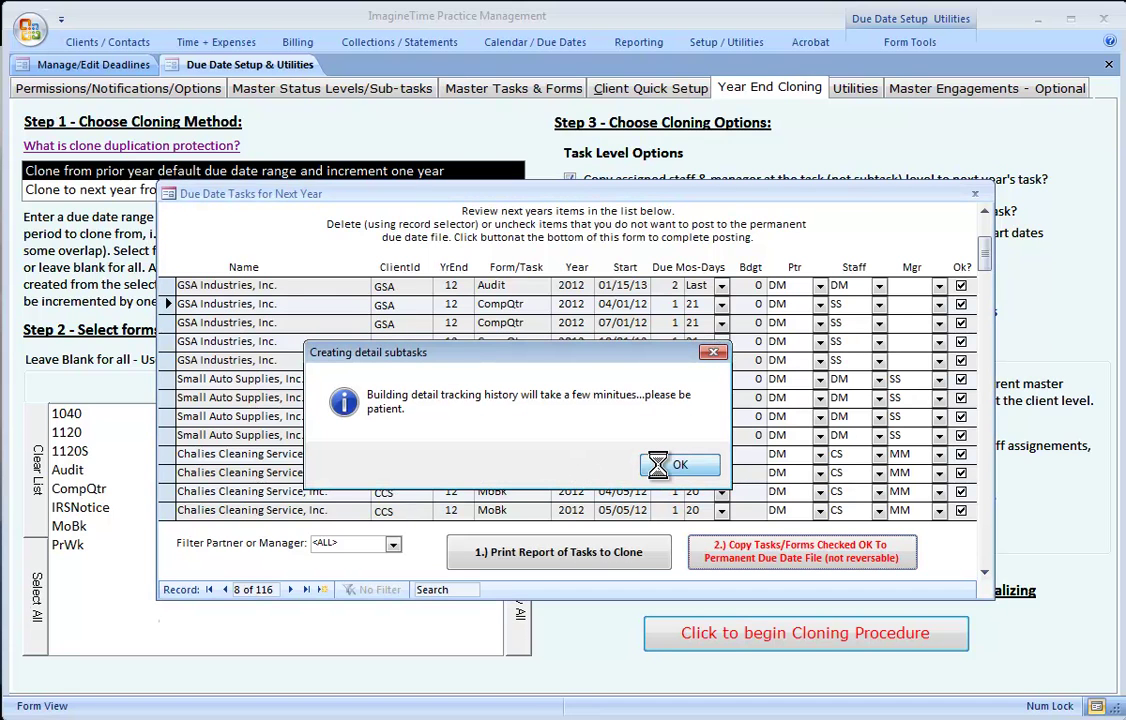
left_click(560, 459)
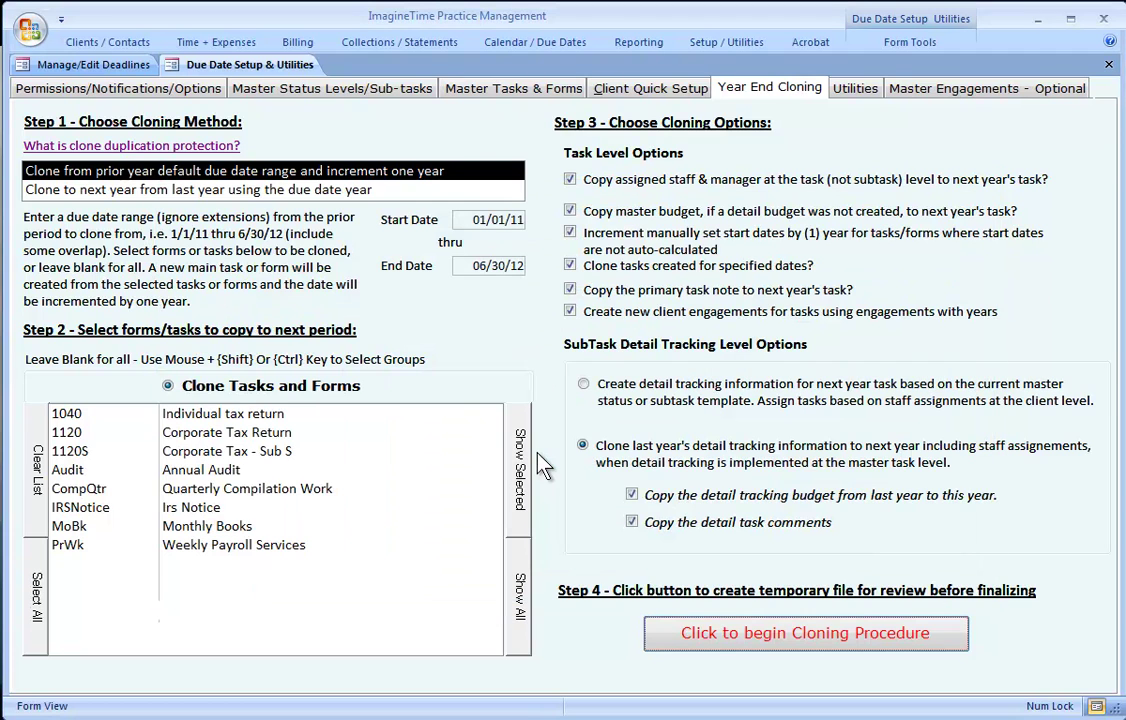
Show the task filters in Manage/Edit Deadlines and clear them to list all activities.
left_click(84, 63)
left_click(85, 89)
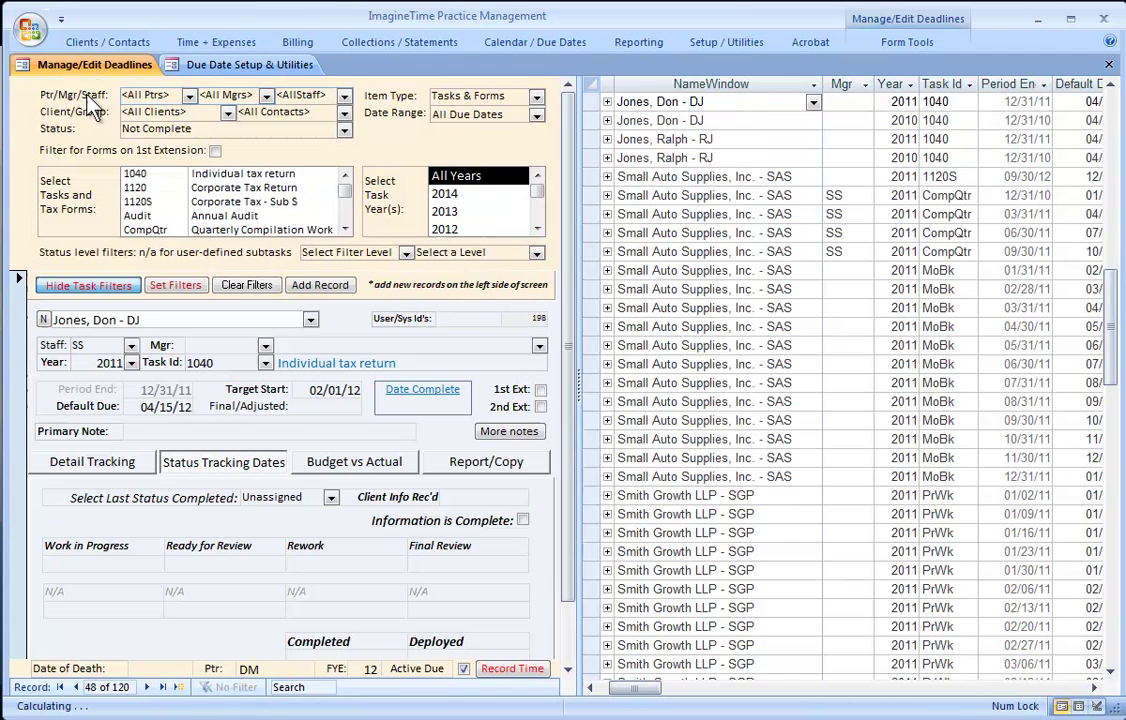
left_click(246, 285)
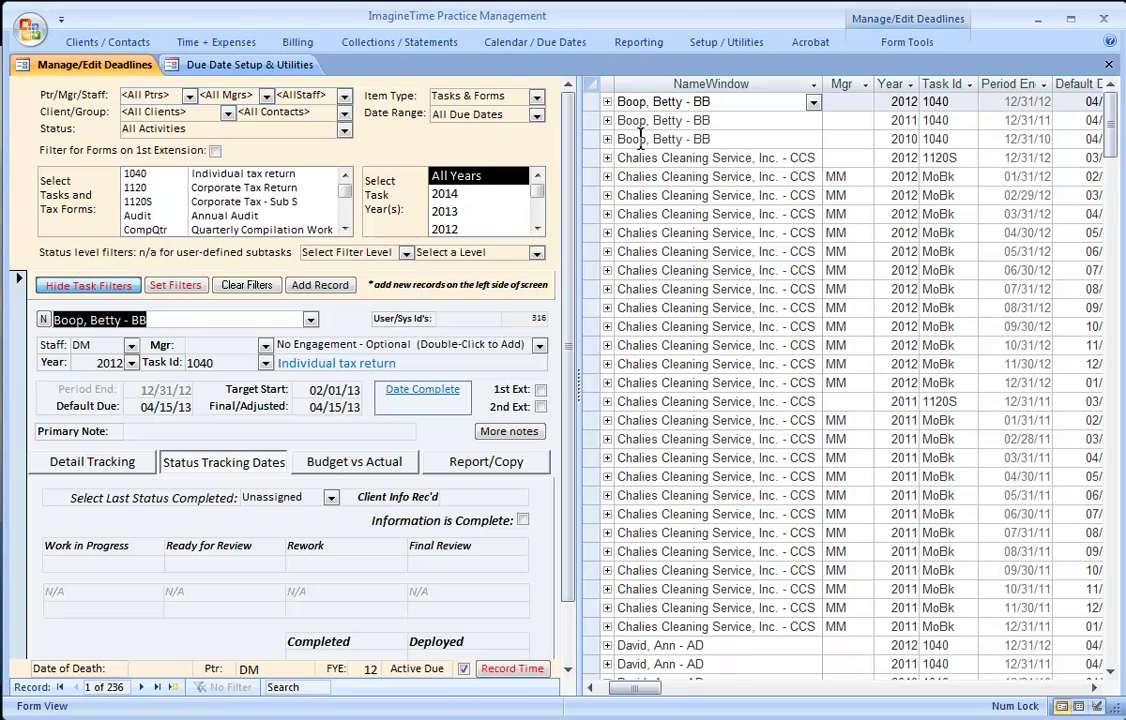
Examine the cloned 2012 Monthly Books tasks for Chalies Cleaning Service in the deadlines list.
left_click(885, 214)
key("Down")
key("Down")
key("Down")
key("Down")
key("Down")
key("Down")
key("Down")
key("Down")
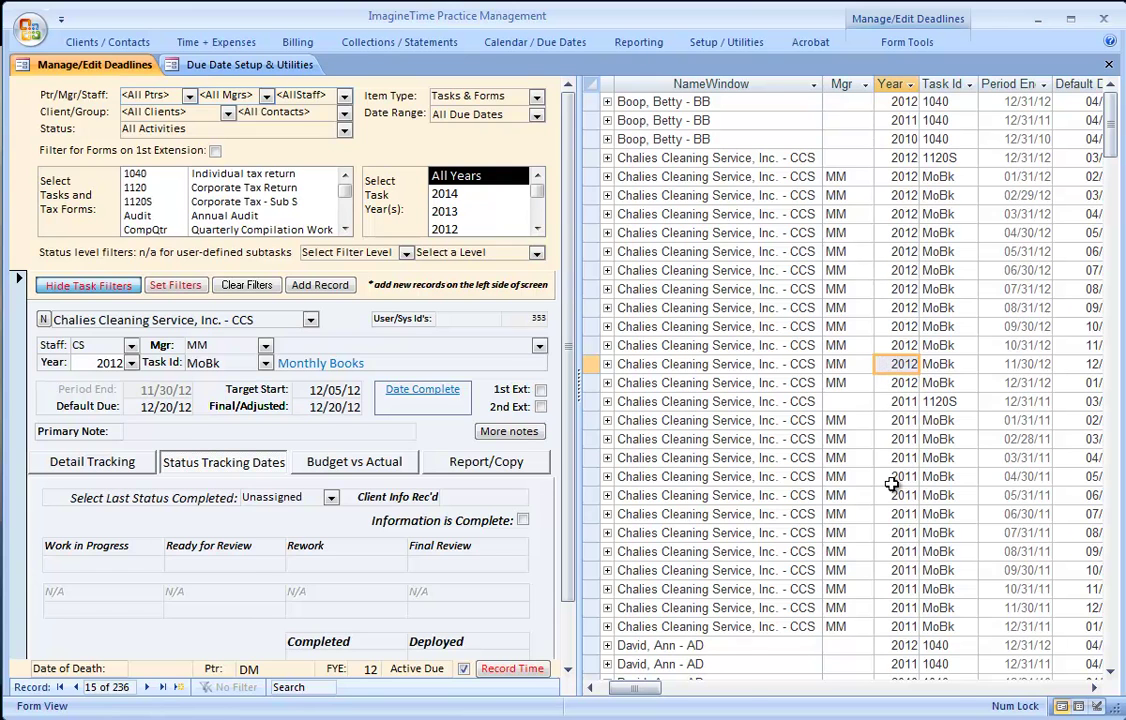
Return to Year End Cloning and run the cloning procedure again for the same due date range, accepting the confirmations.
key("ctrl+F6")
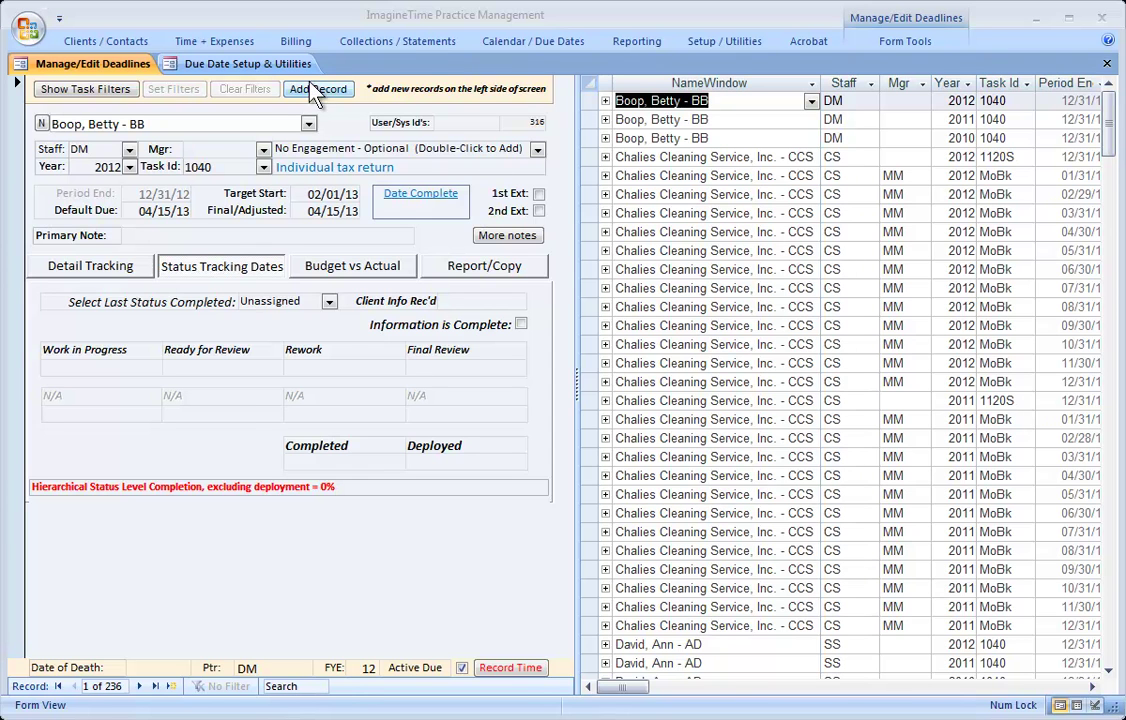
left_click(222, 62)
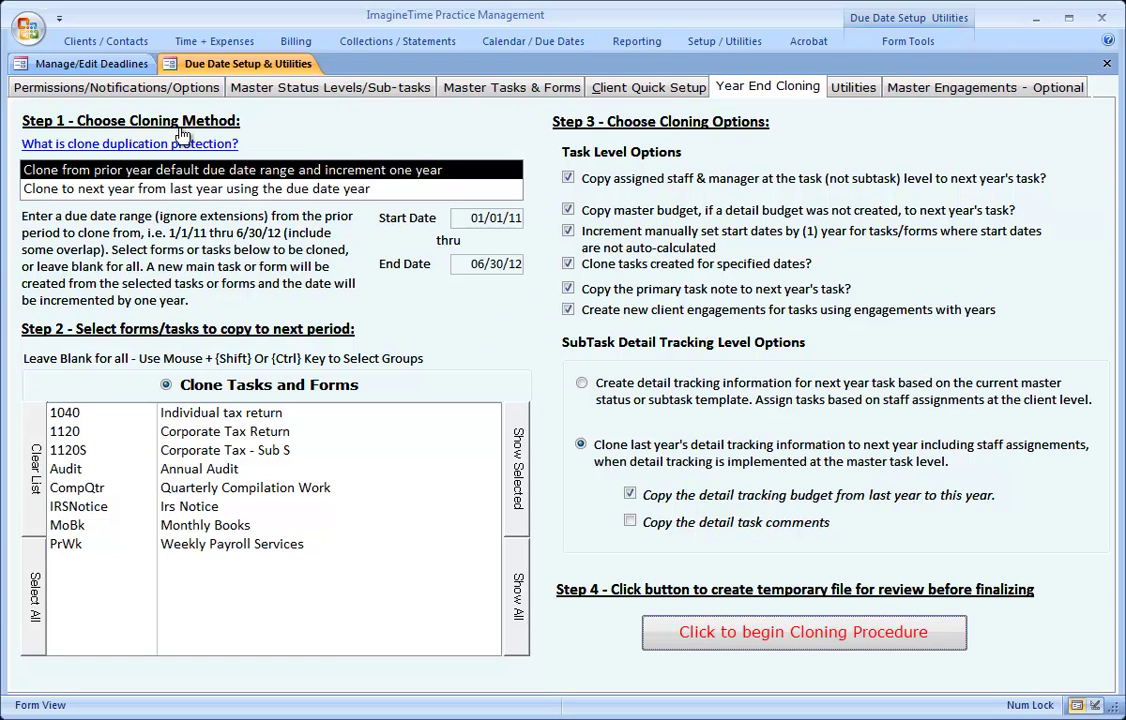
left_click(684, 631)
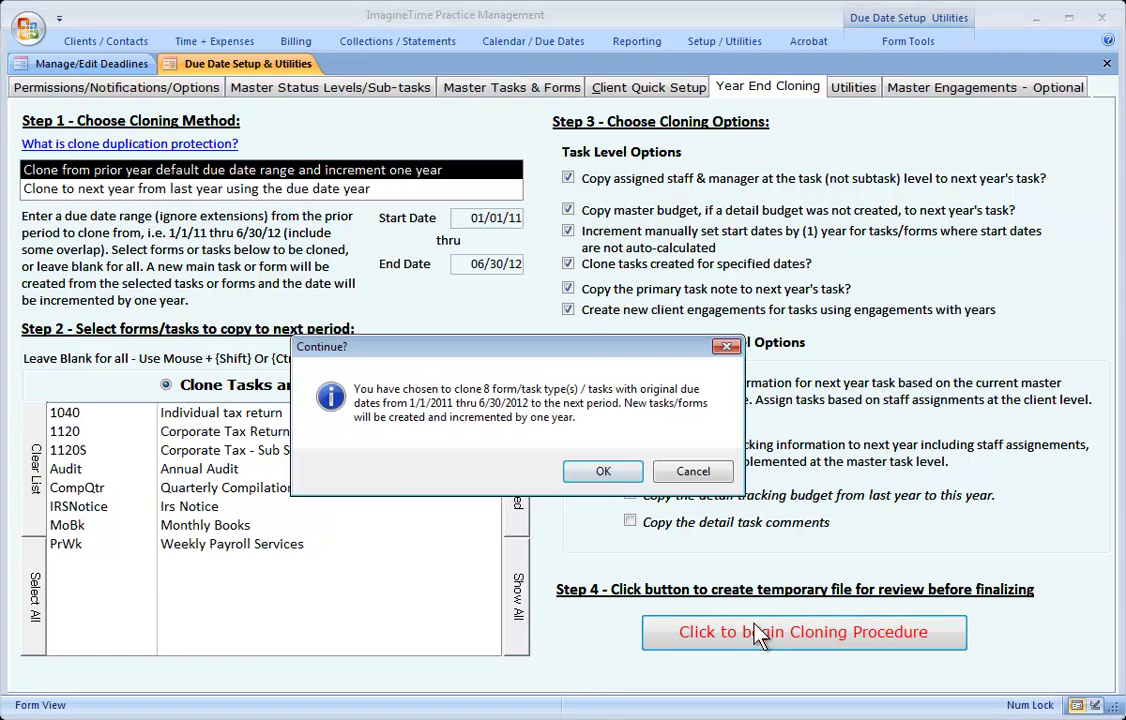
left_click(604, 473)
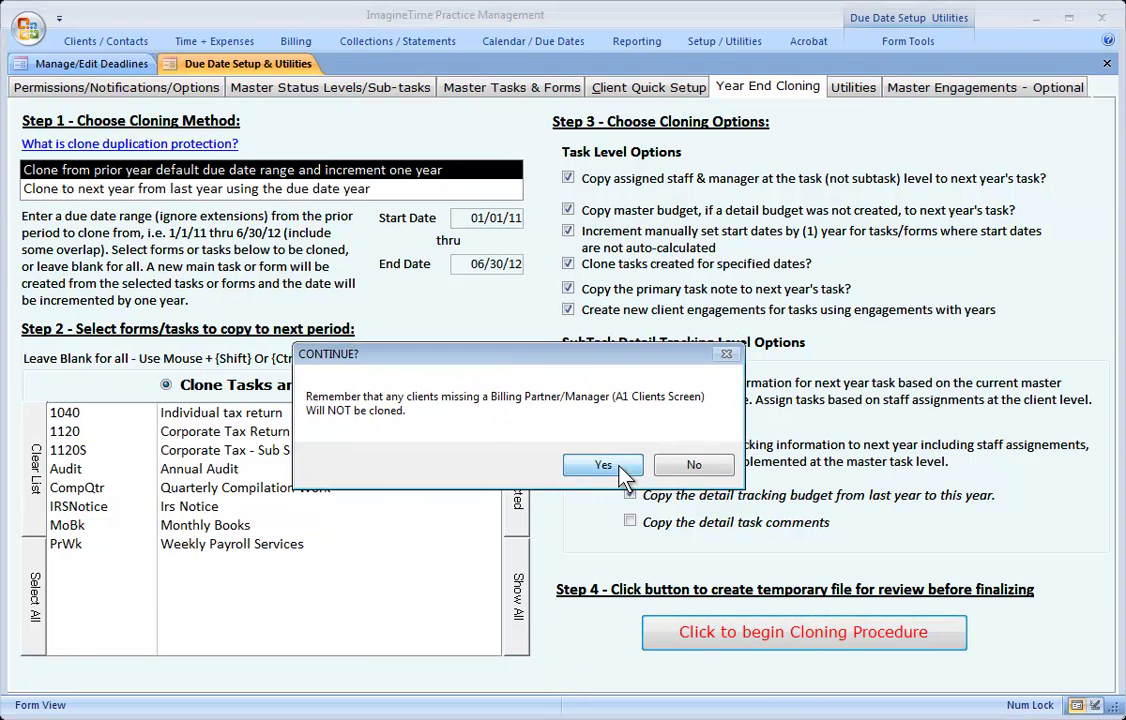
left_click(603, 466)
left_click(675, 492)
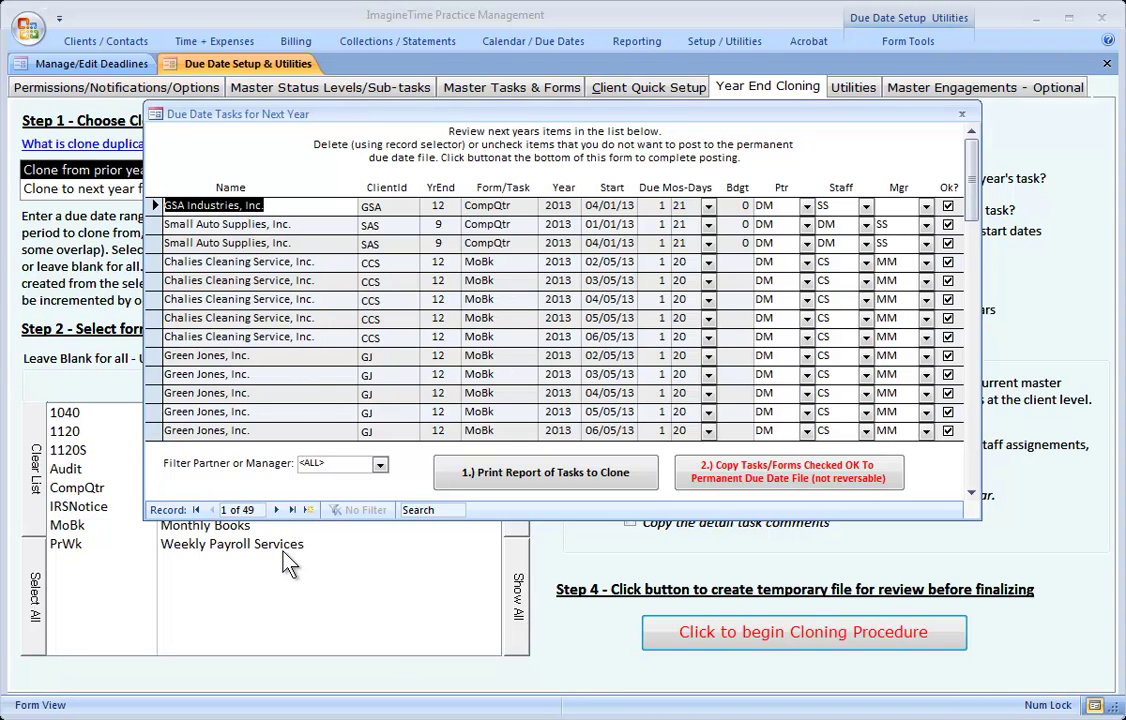
Review the pending 2013 items and copy them to the permanent due date file, accepting the confirmations.
mouse_move(972, 178)
left_mouse_down()
mouse_move(976, 437)
mouse_move(985, 165)
left_mouse_up()
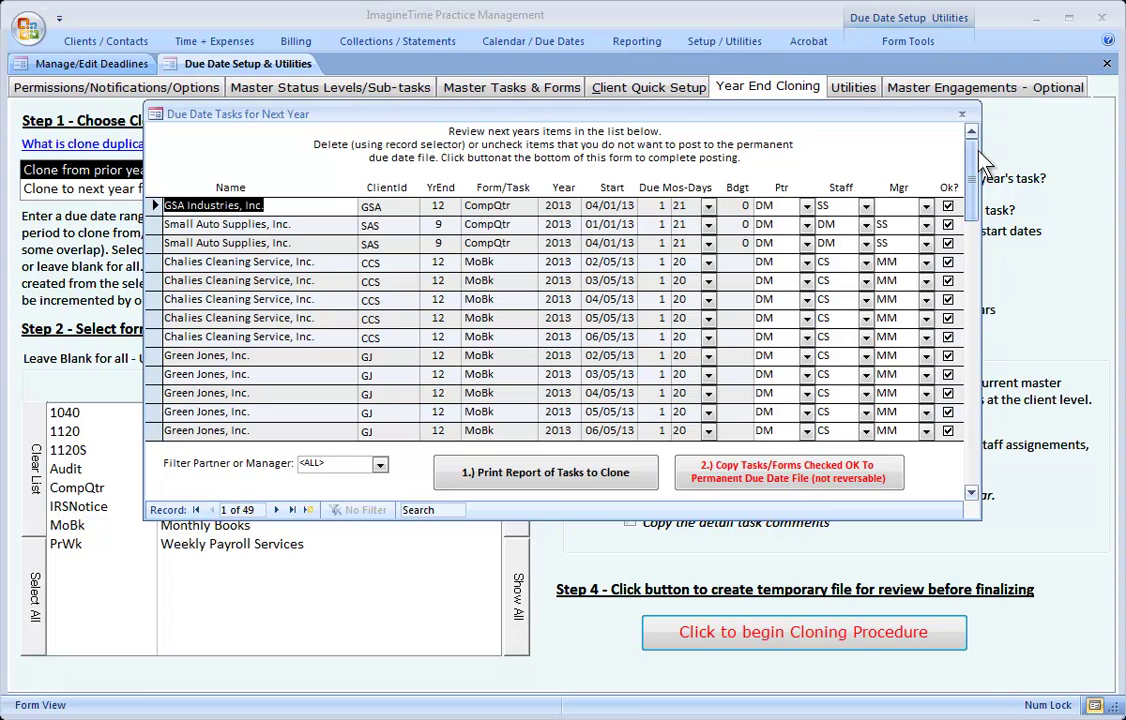
left_click(722, 497)
left_click(598, 468)
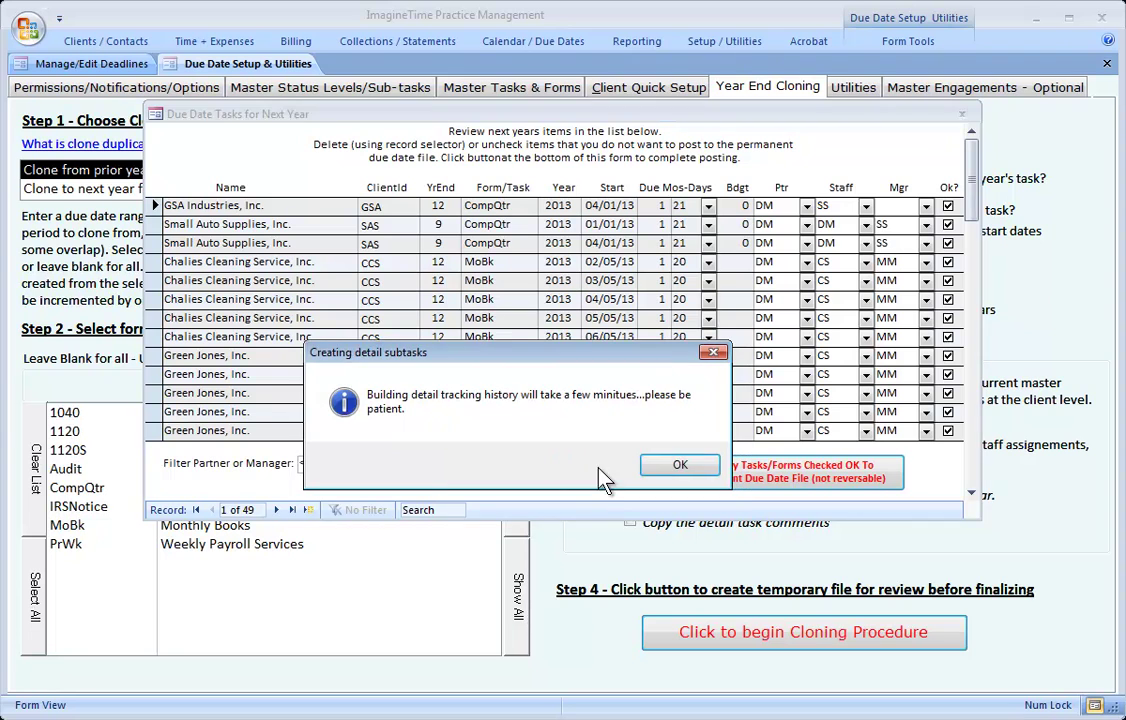
left_click(708, 468)
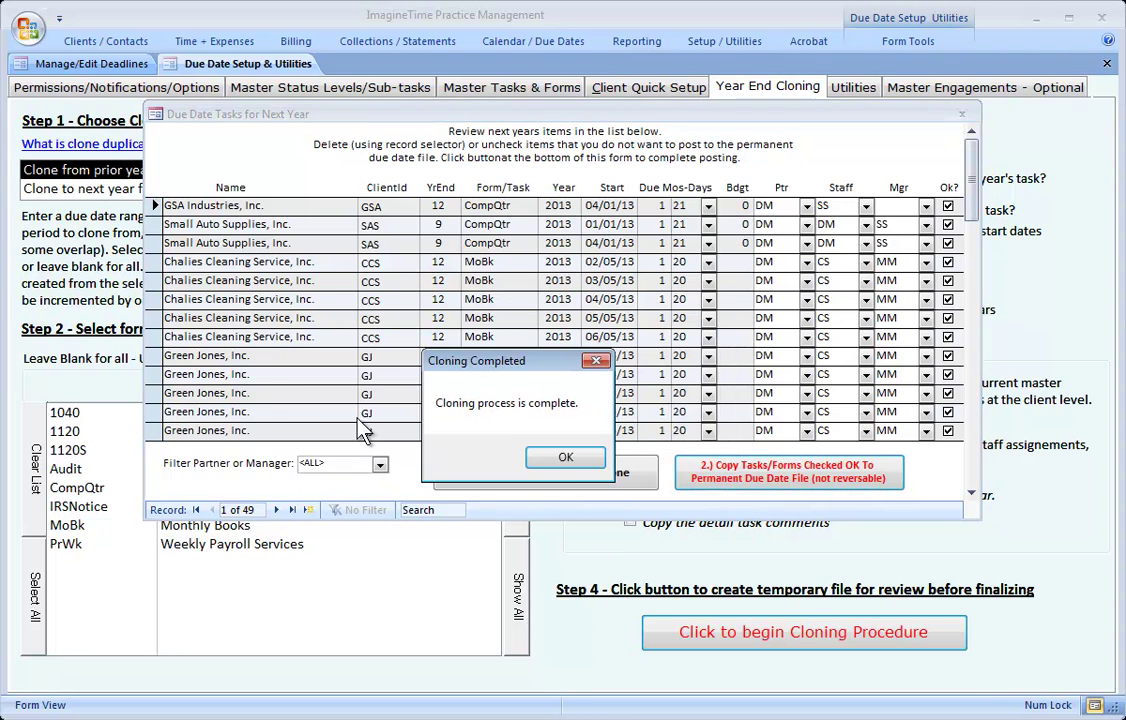
left_click(552, 462)
Refresh the list in Manage/Edit Deadlines and sort the tasks by period end date from newest to oldest.
left_click(82, 61)
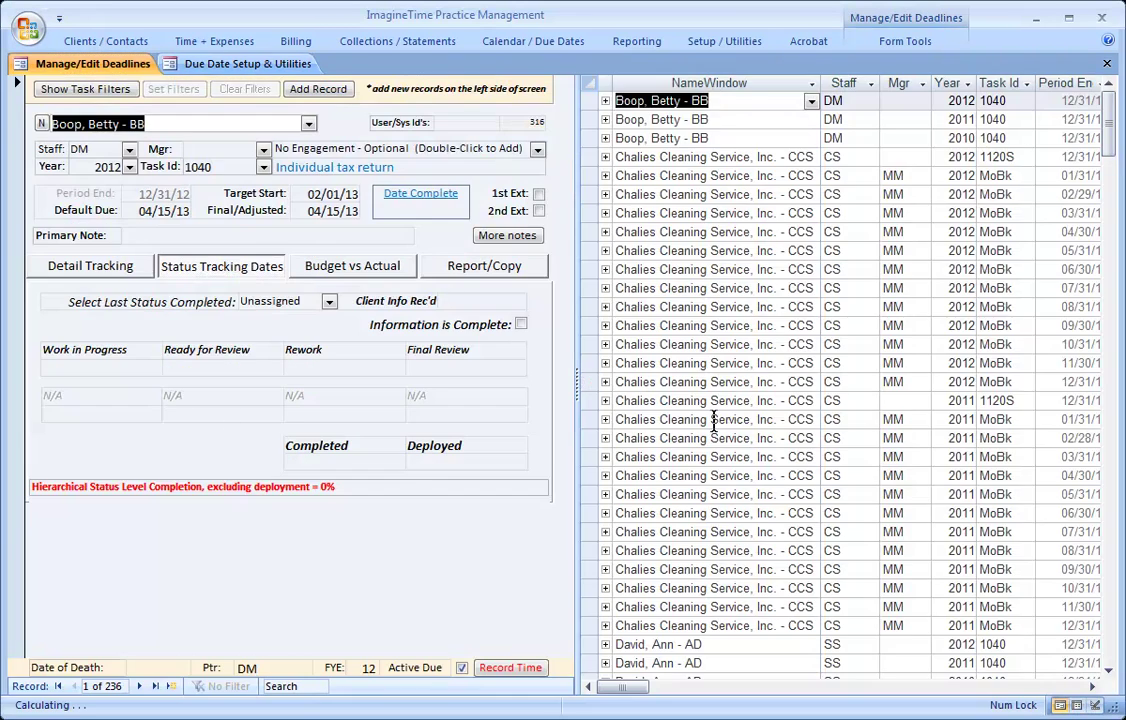
left_click(672, 344)
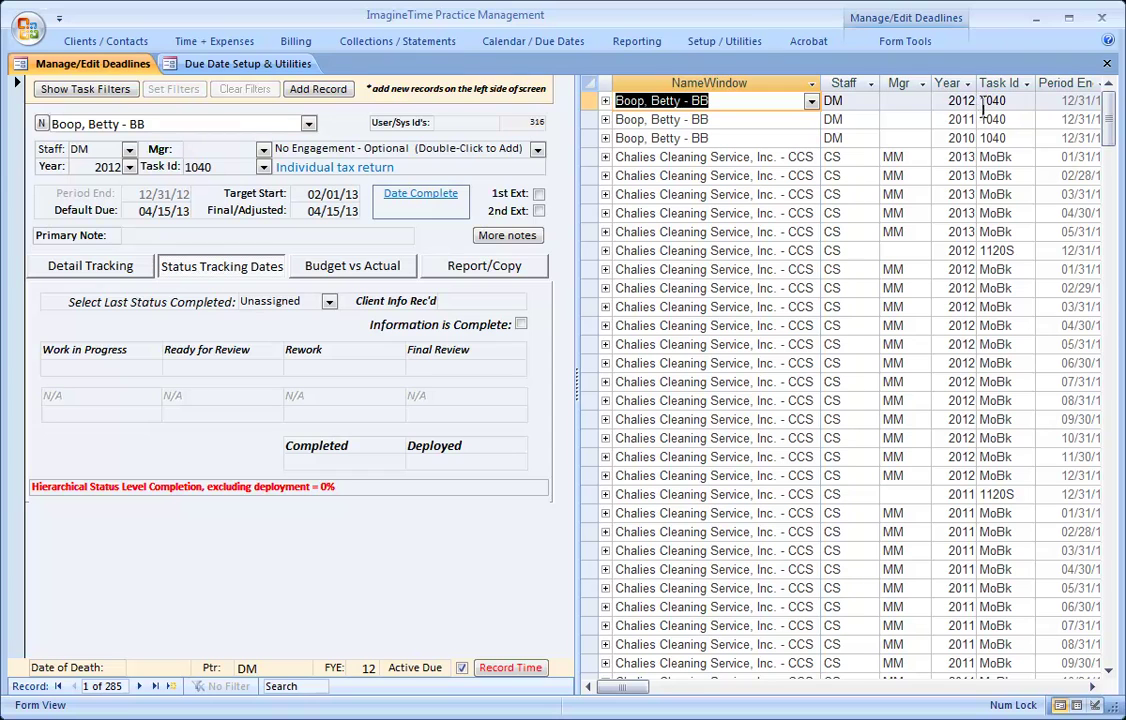
left_click_drag(628, 690, 648, 692)
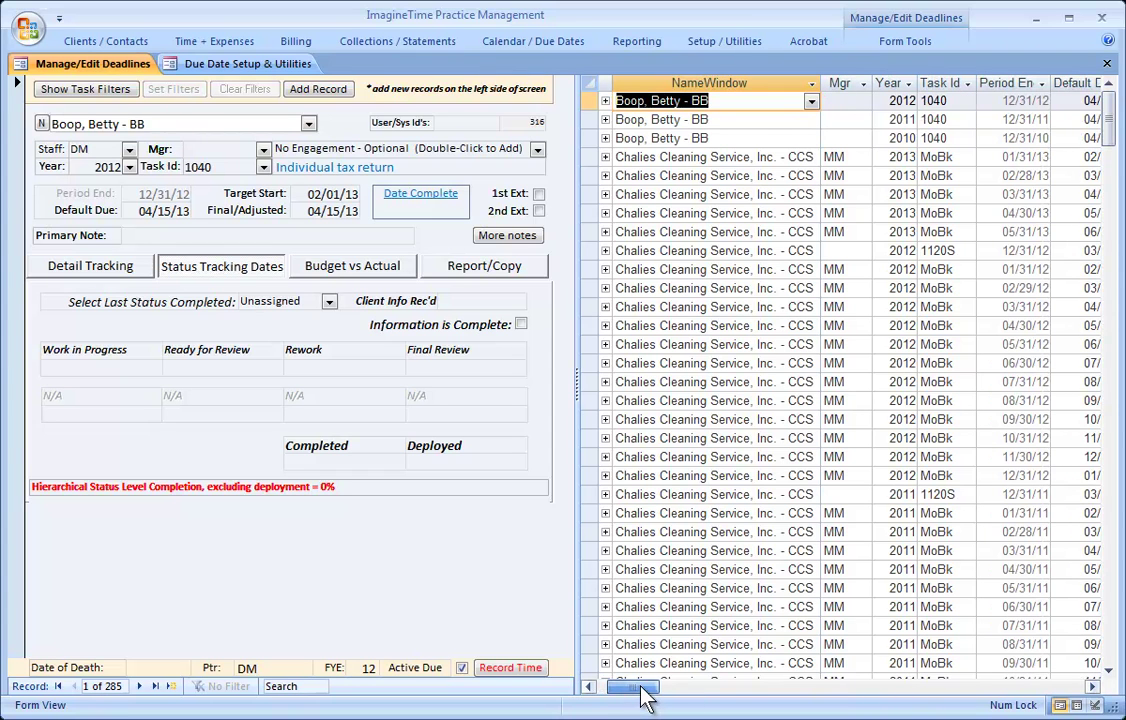
left_click(1012, 83)
right_click(1030, 86)
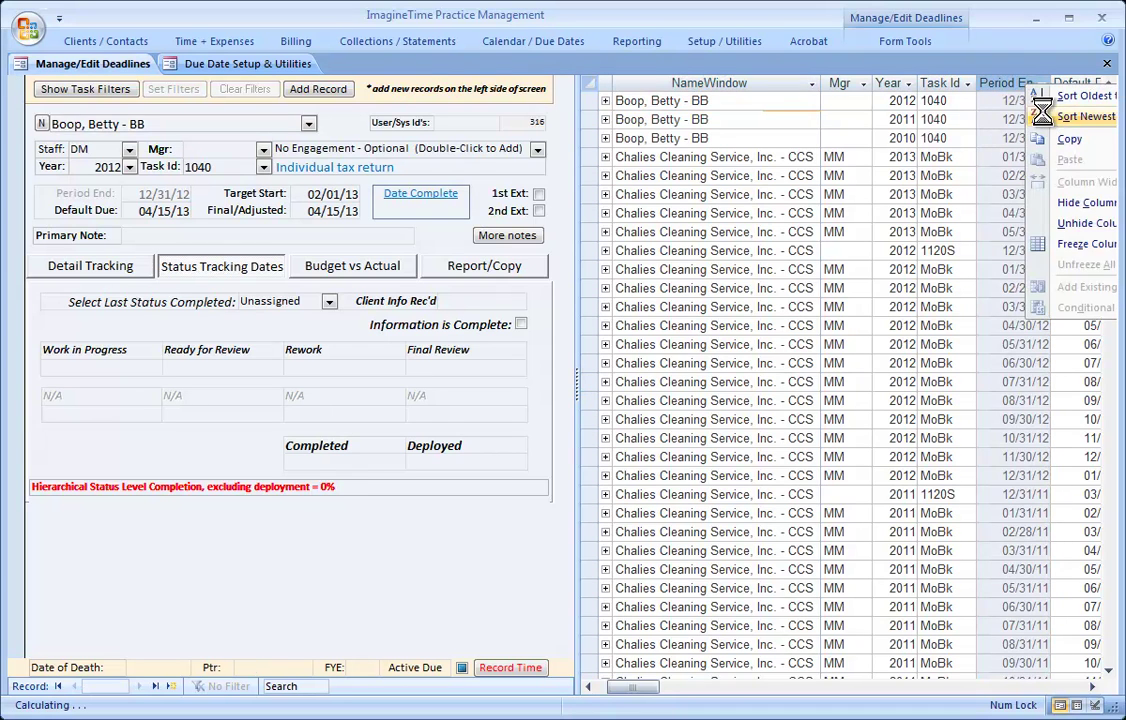
left_click(1049, 119)
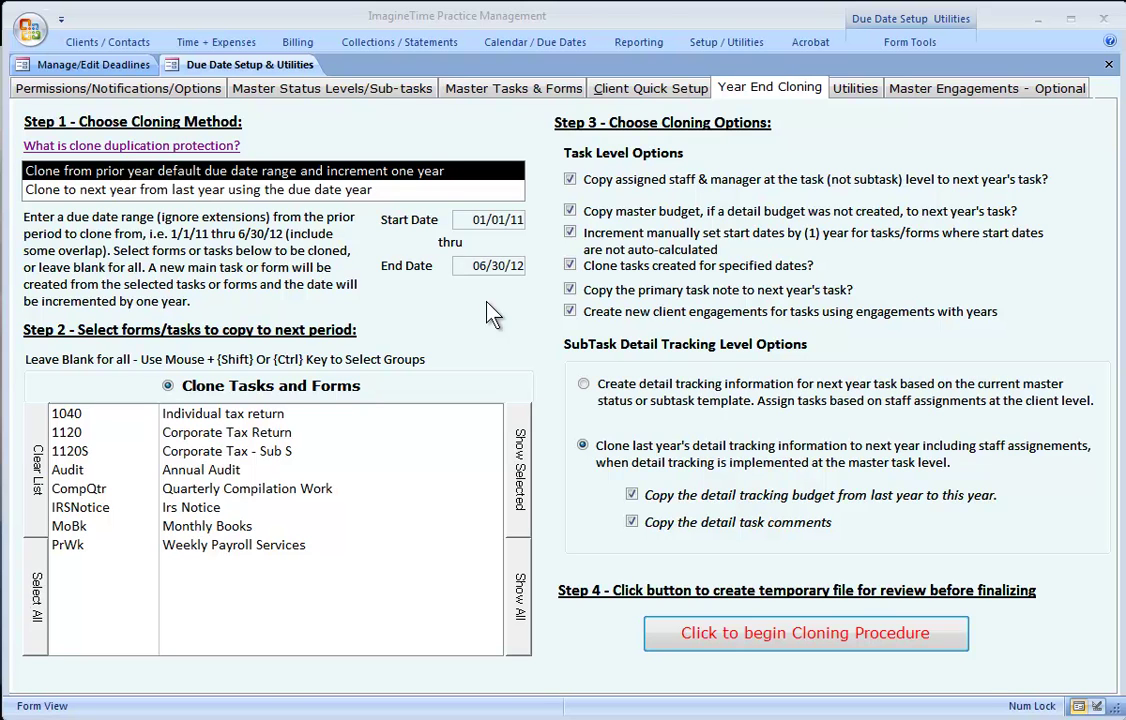
Clear the existing filters in Manage/Edit Deadlines and filter the list to task year 2012.
left_click(65, 62)
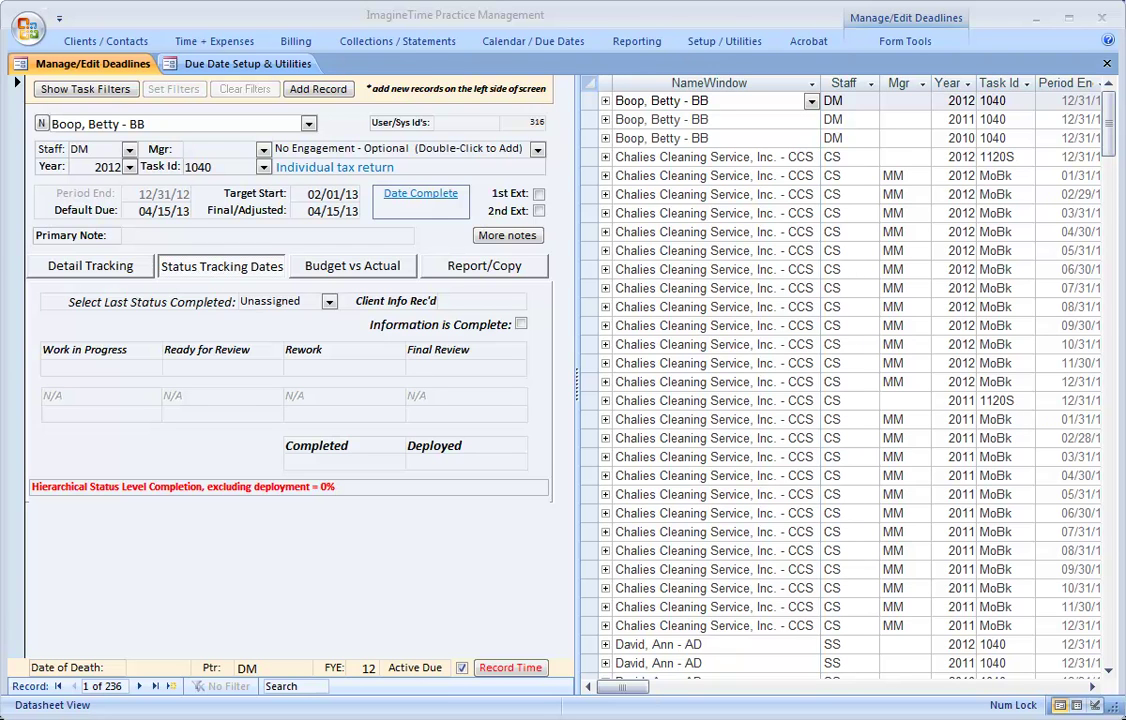
left_click(85, 89)
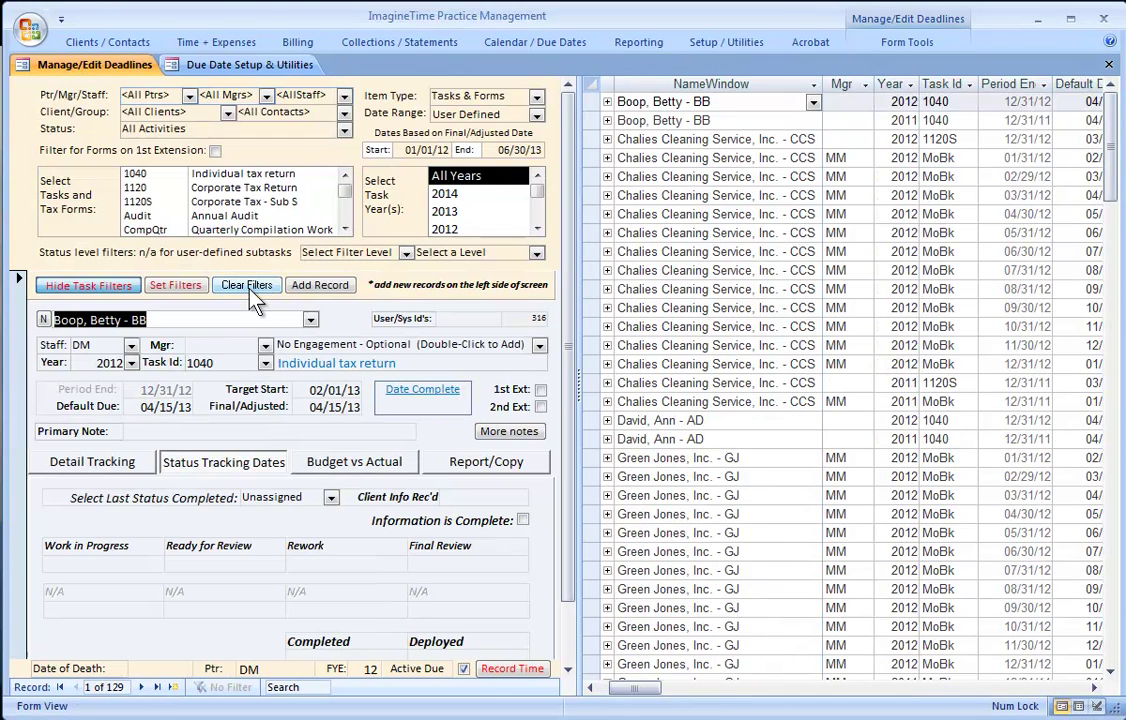
scroll(450, 200, "down", 2)
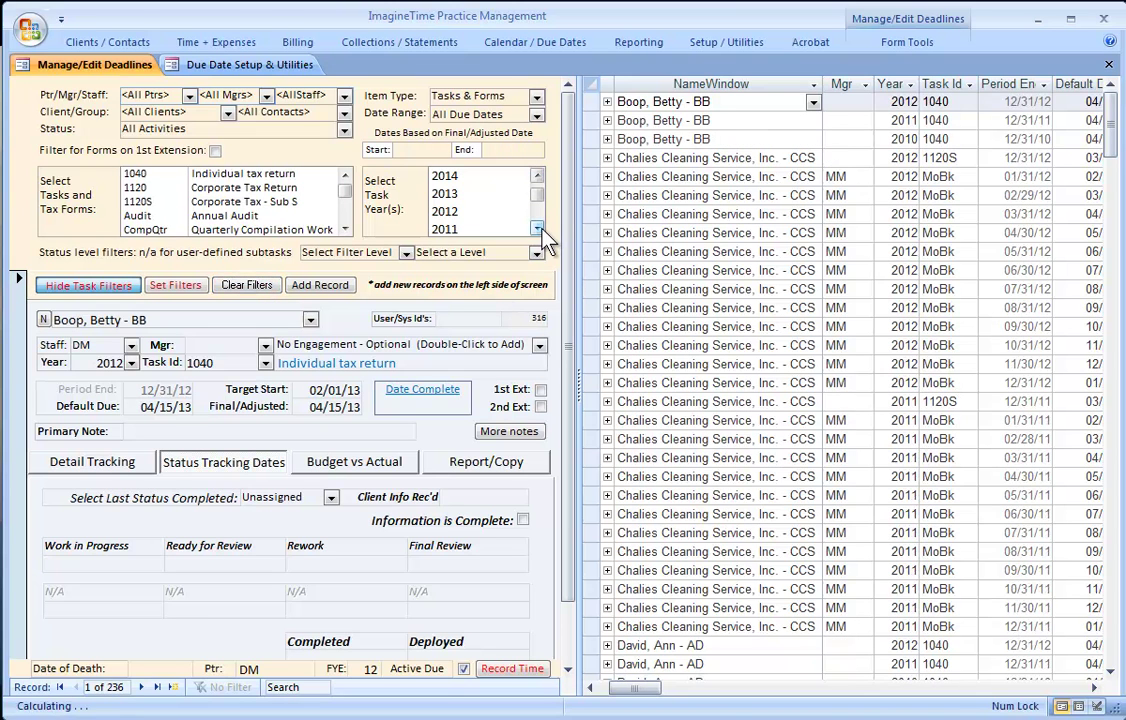
left_click(447, 196)
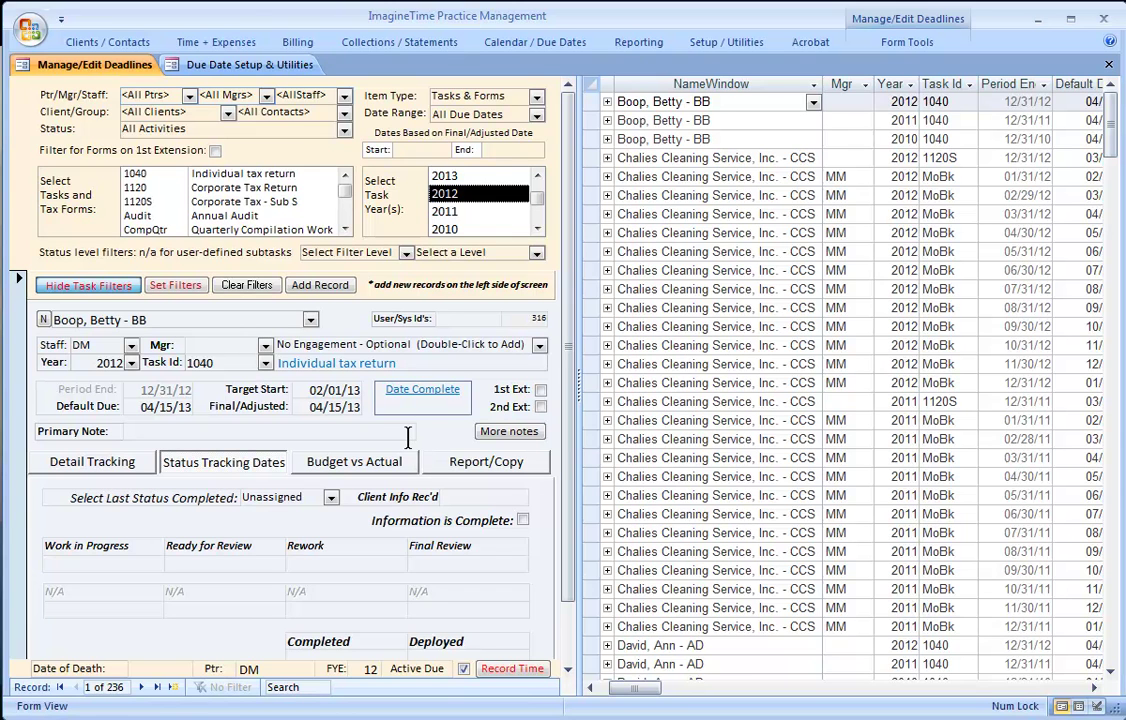
left_click(176, 287)
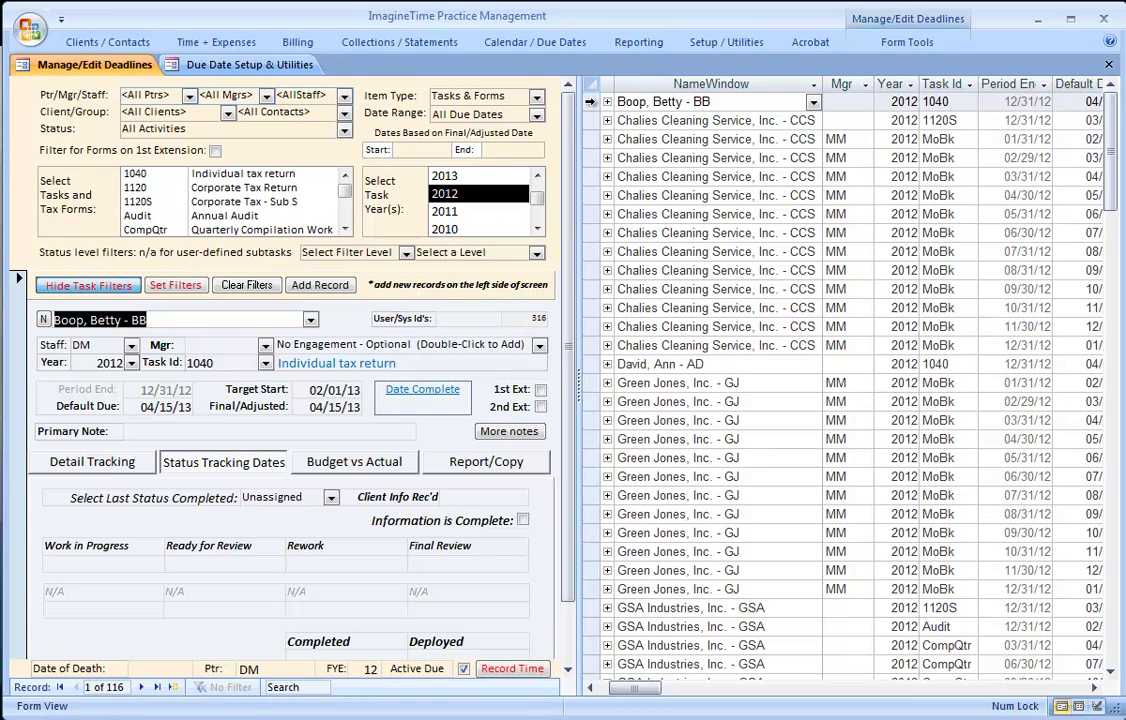
Delete all the filtered 2012 records from the deadlines list and clear the task filters.
scroll(840, 380, "down", 6)
scroll(840, 380, "down", 15)
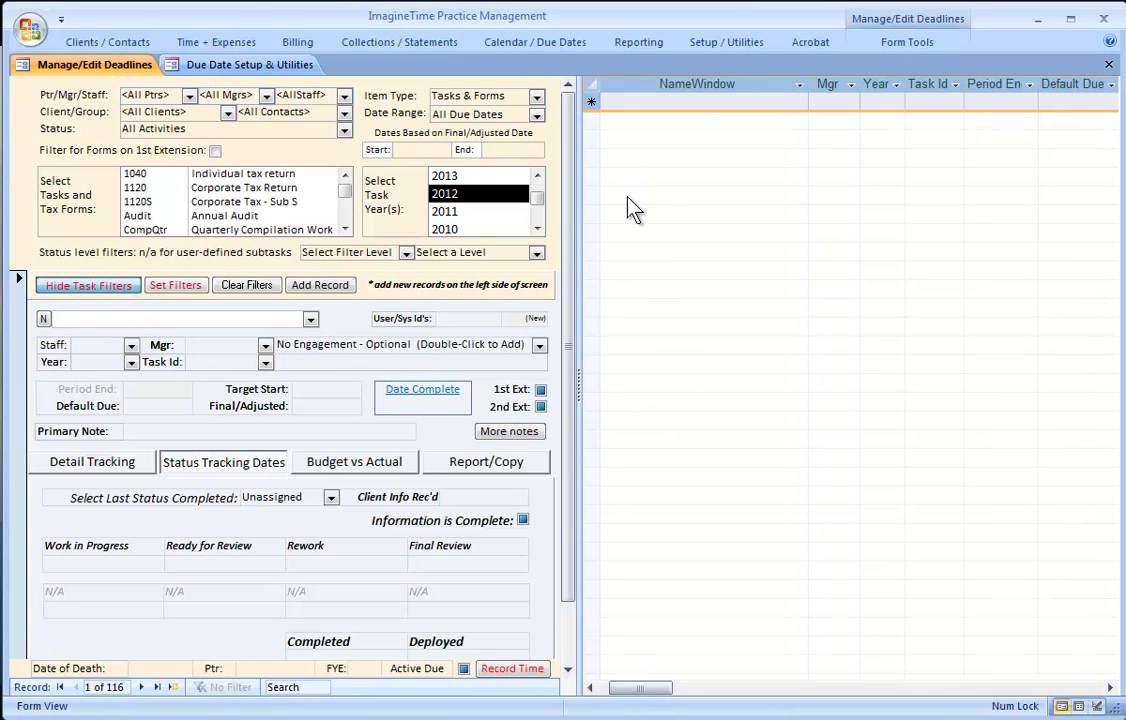
left_click(250, 286)
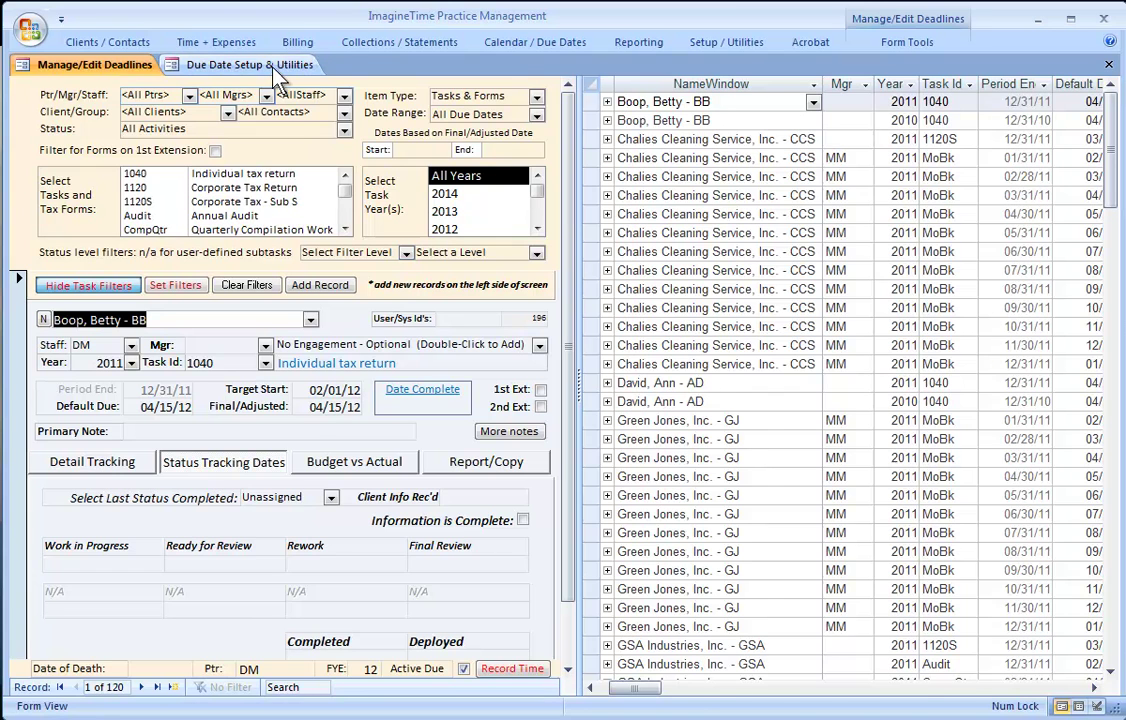
In Year End Cloning, choose cloning from last year by due date year, with year 2012 and the 1040 form selected.
left_click(240, 62)
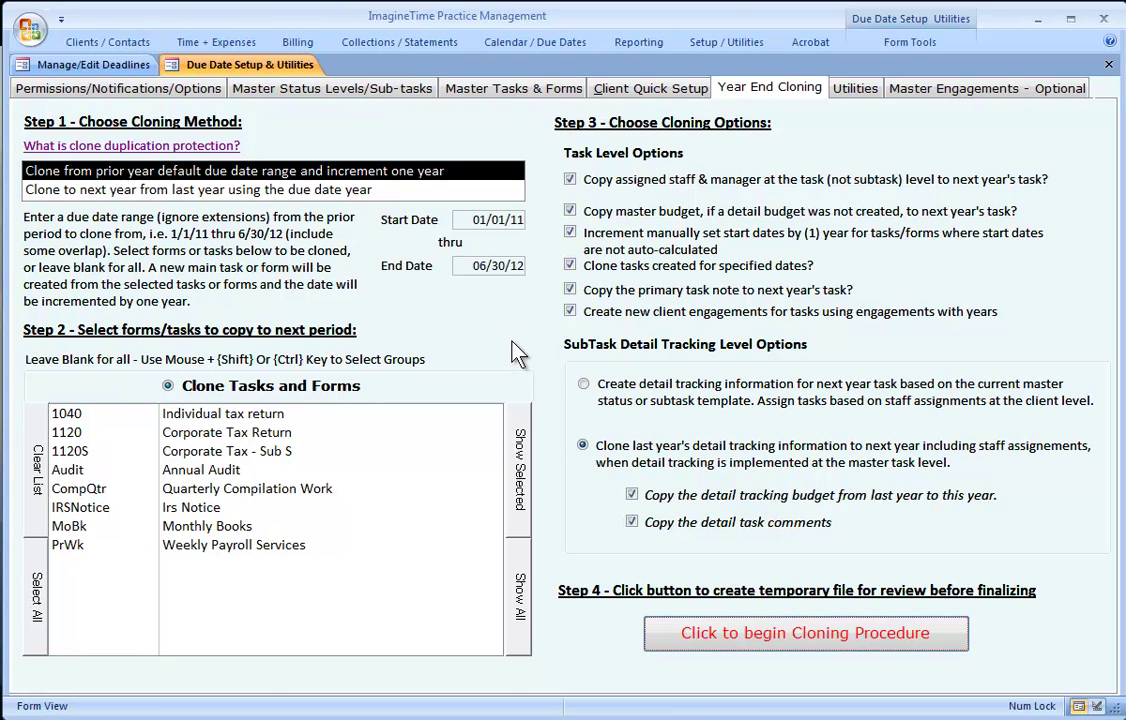
left_click(98, 196)
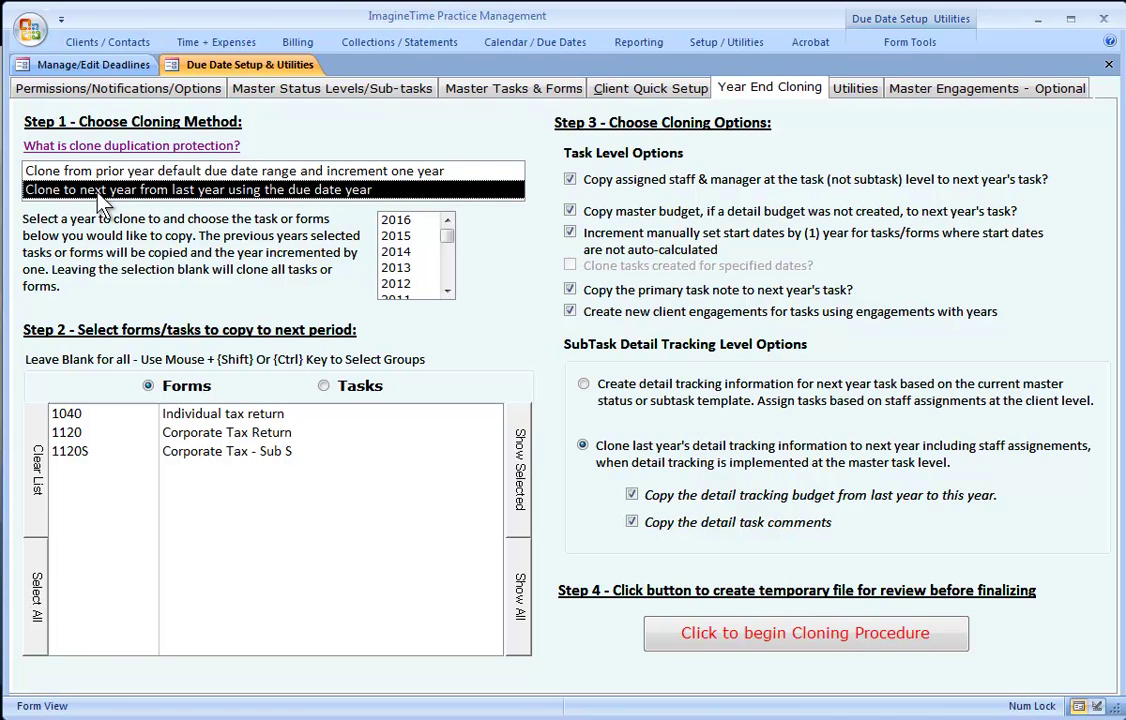
left_click(378, 387)
left_click(177, 396)
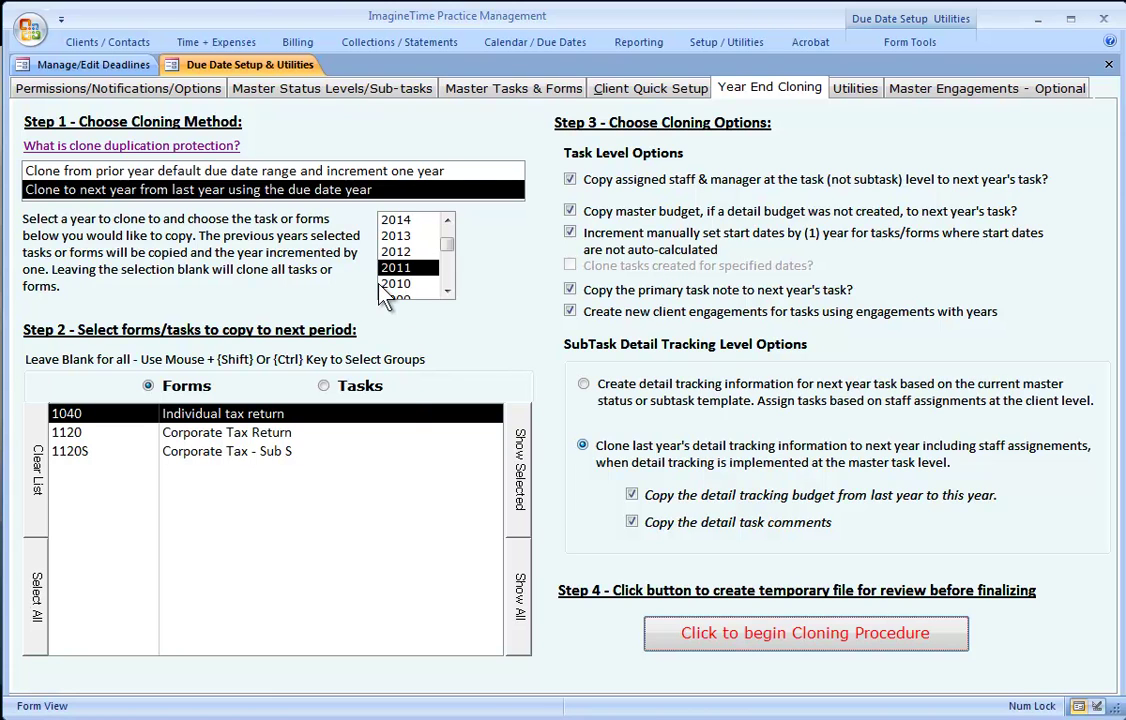
key("Up")
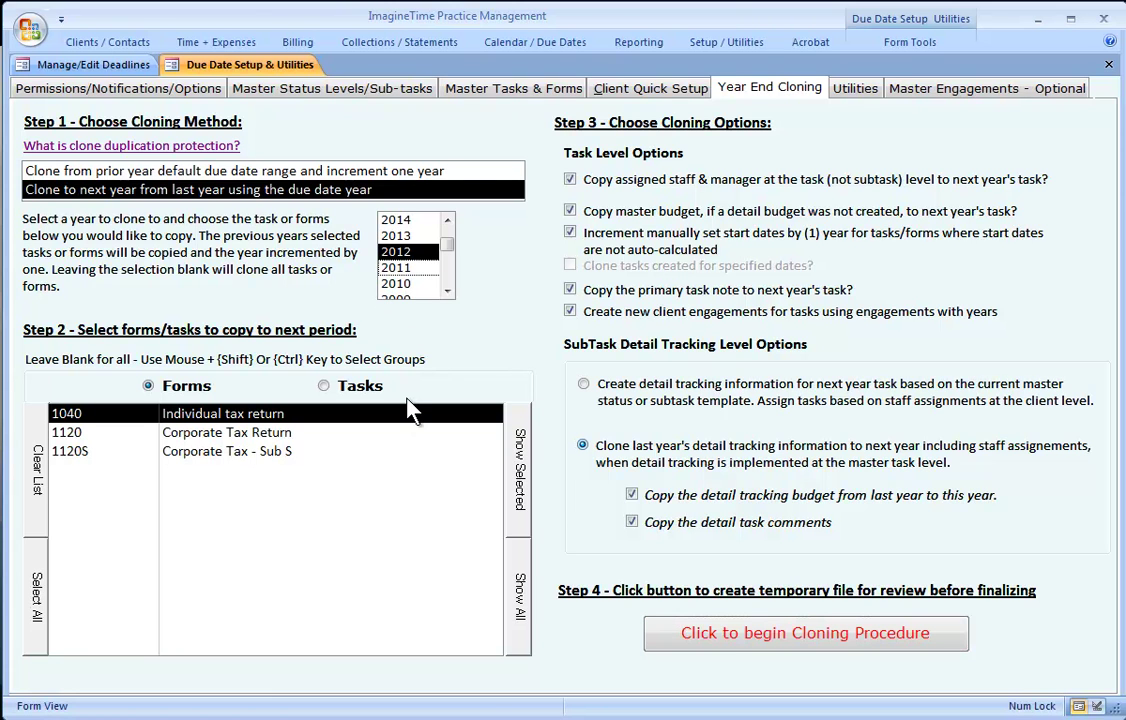
Run the cloning procedure for the 1040 form to 2012, review the pending items, and close the review without posting them.
left_click(677, 641)
left_click(591, 470)
left_click(596, 466)
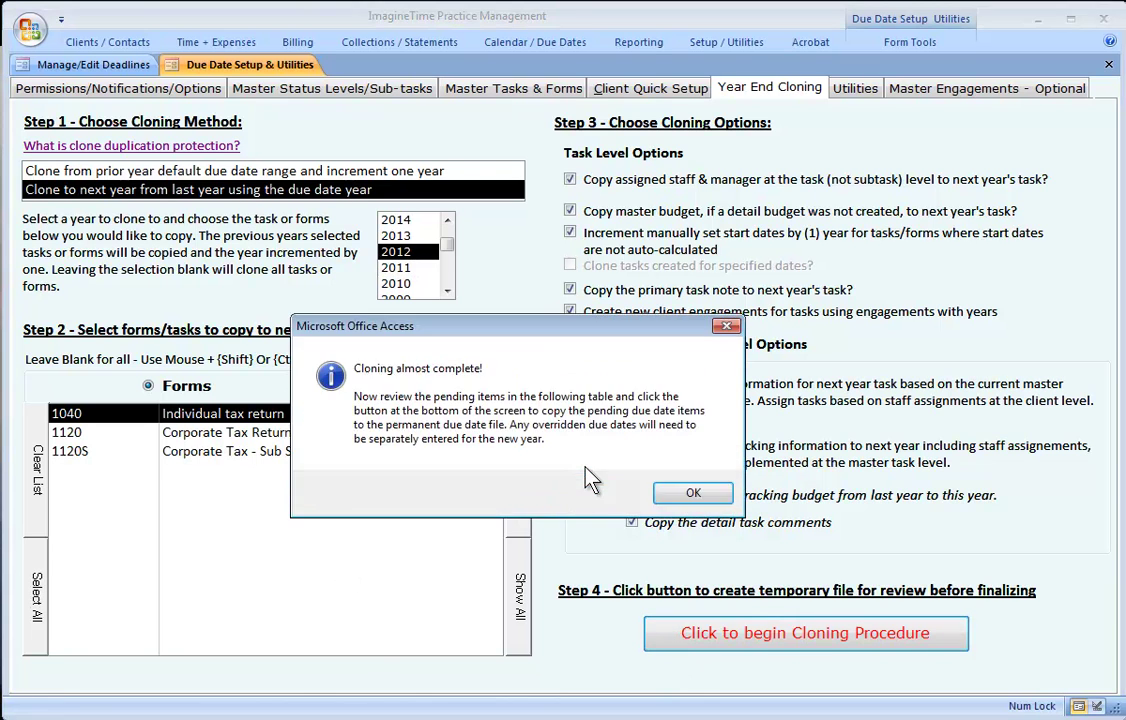
left_click(688, 493)
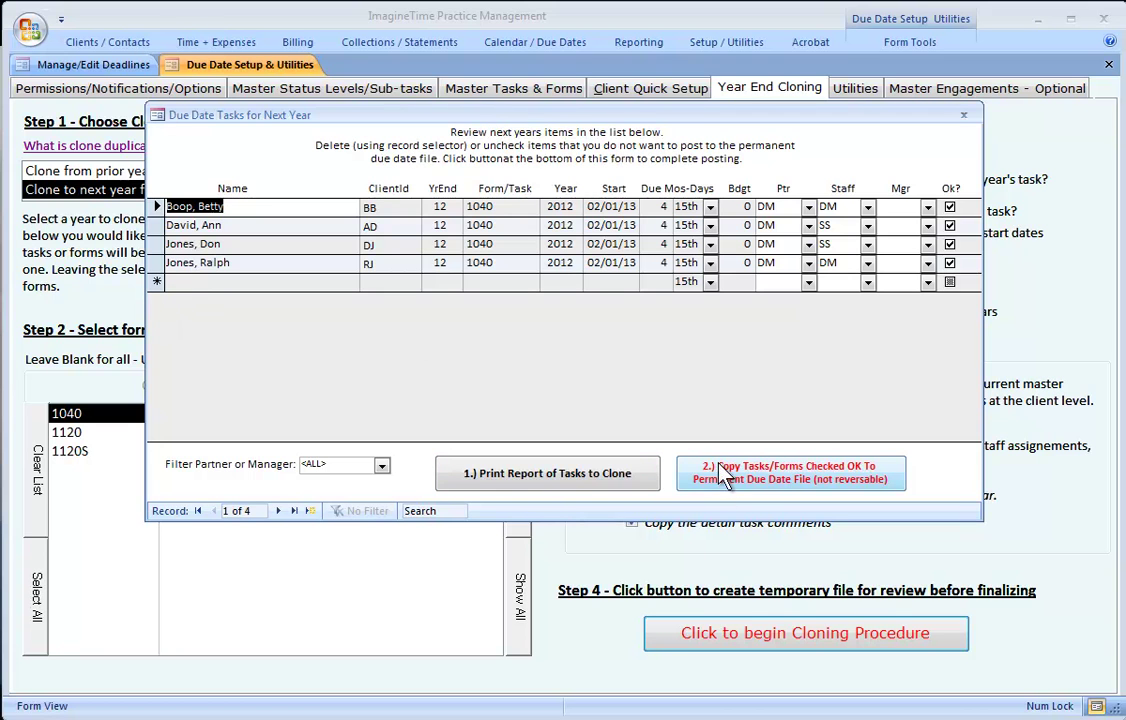
left_click(962, 115)
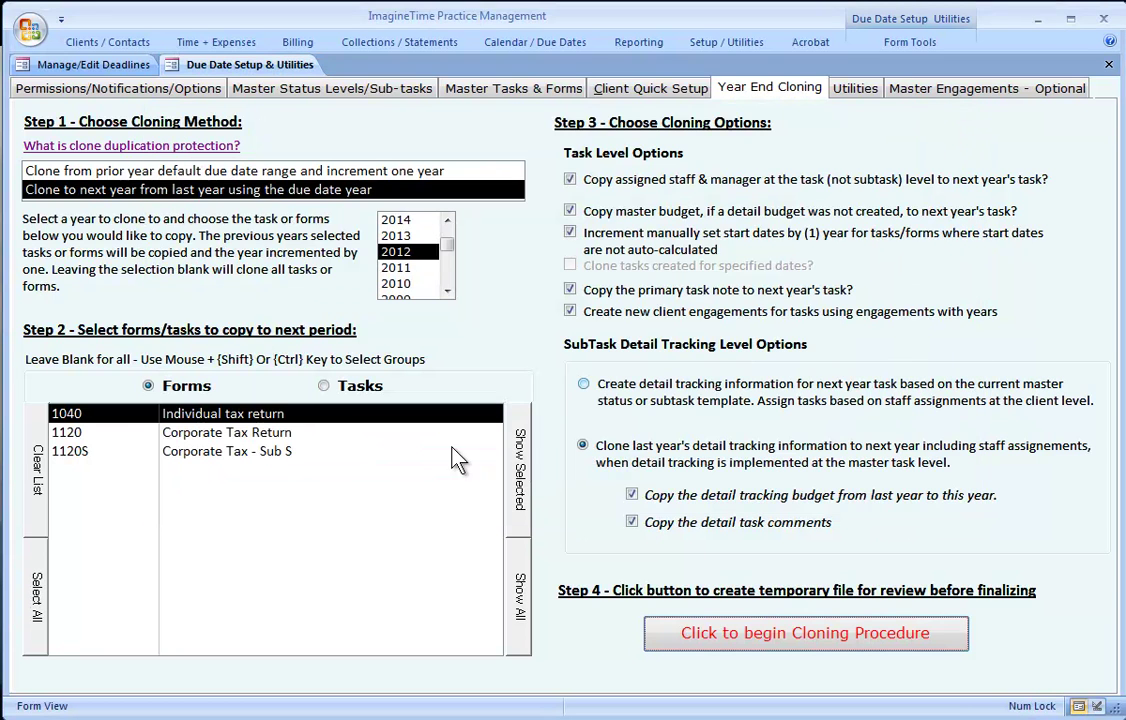
Switch to tasks, run the cloning procedure for all task types to 2012, and close the pending items review without posting.
left_click(338, 397)
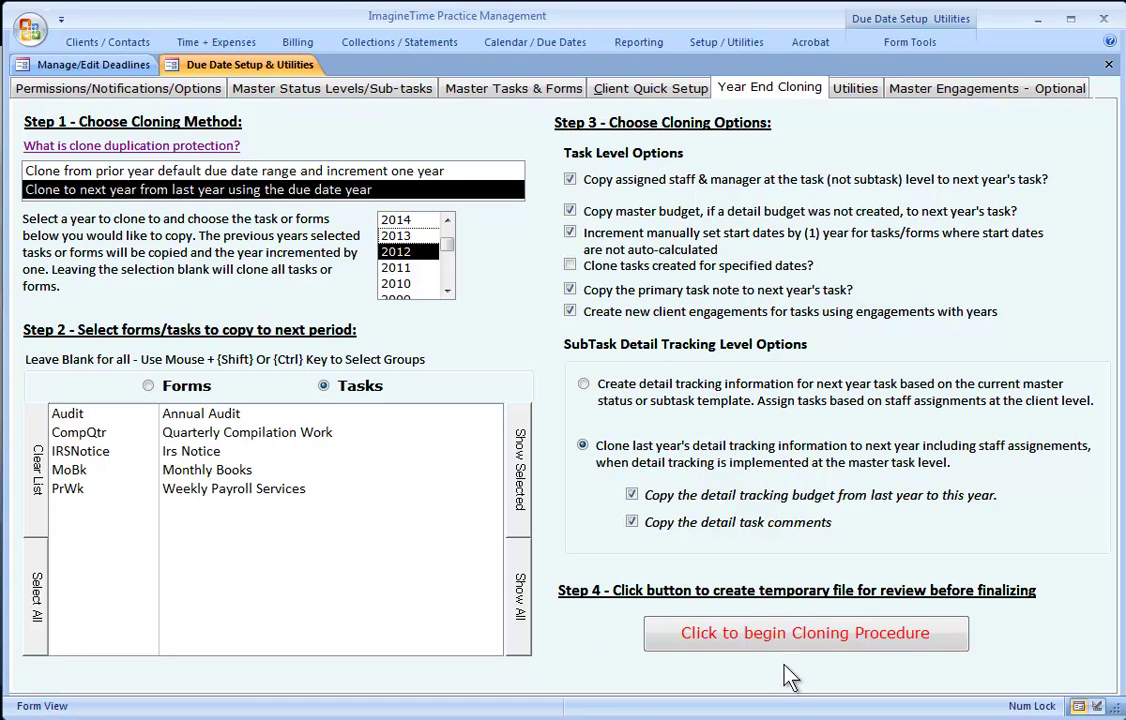
left_click(748, 648)
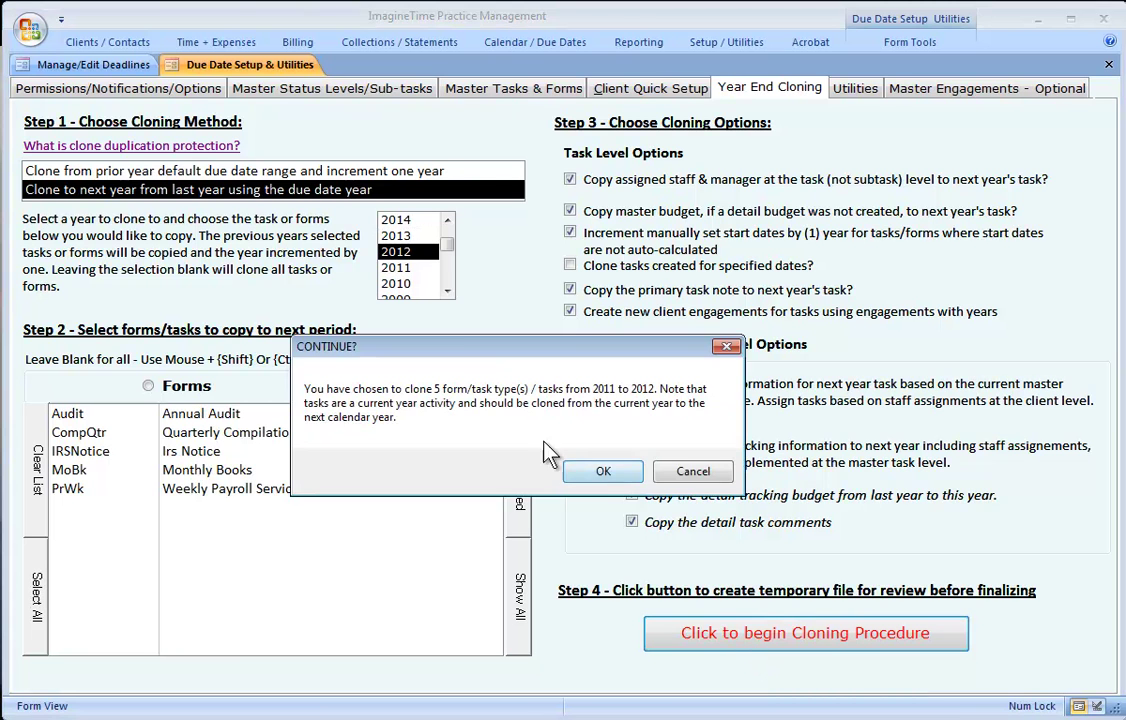
left_click(600, 470)
left_click(598, 467)
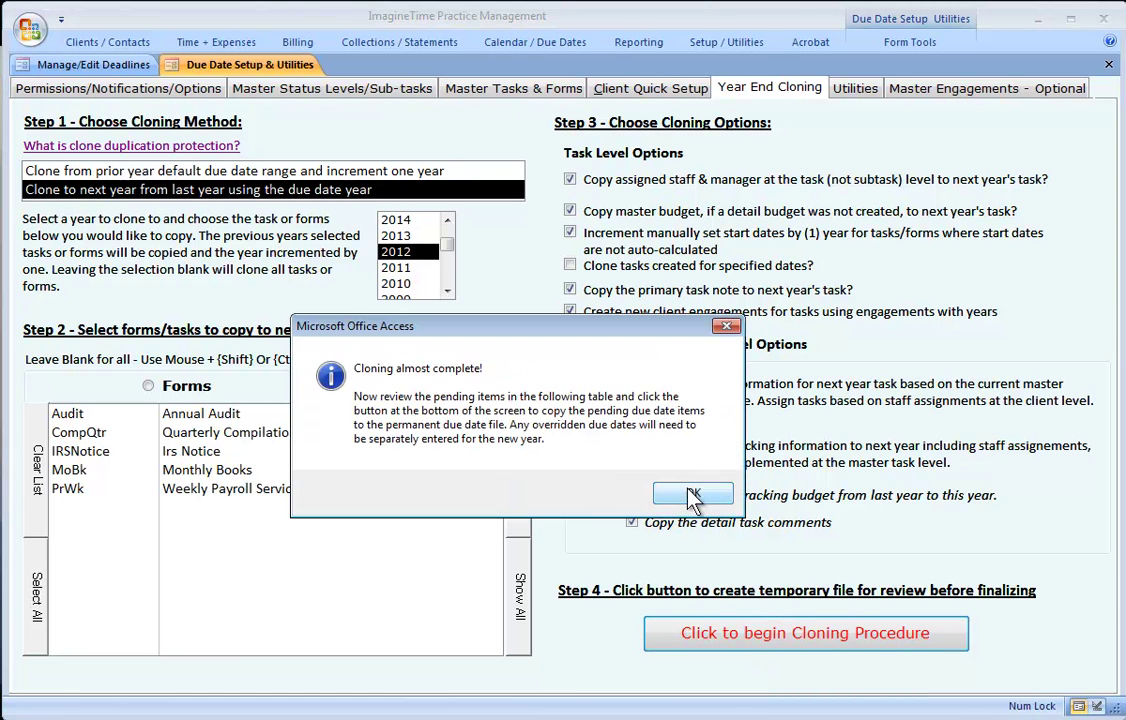
left_click(678, 493)
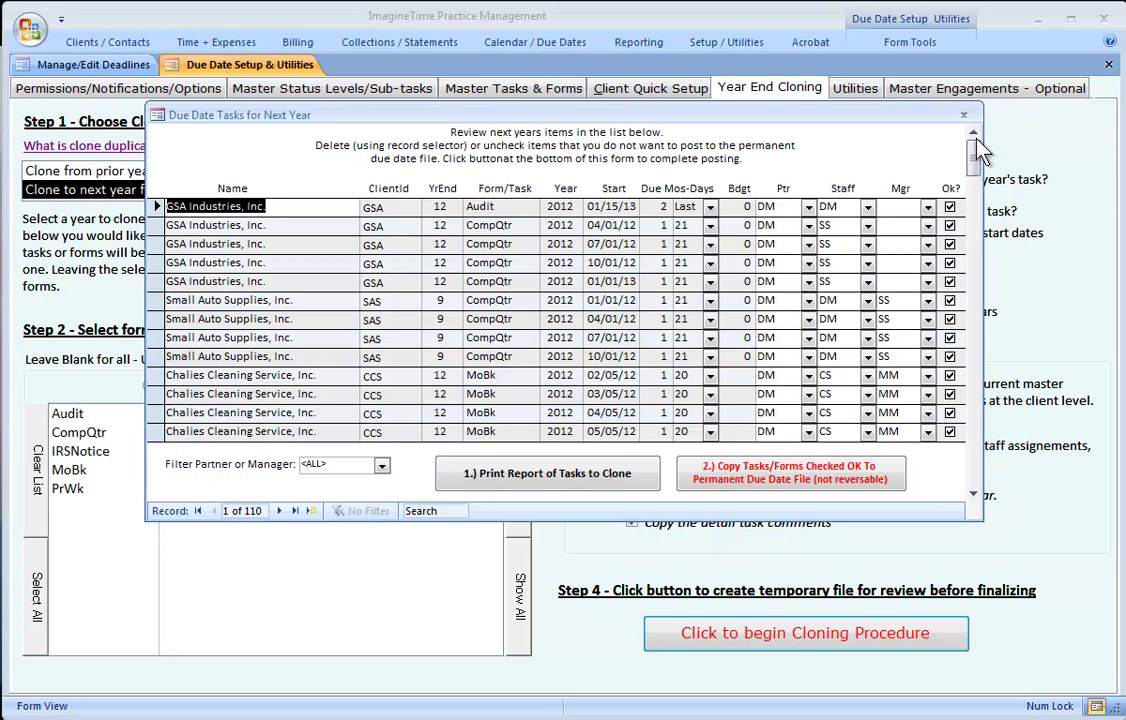
left_click(963, 115)
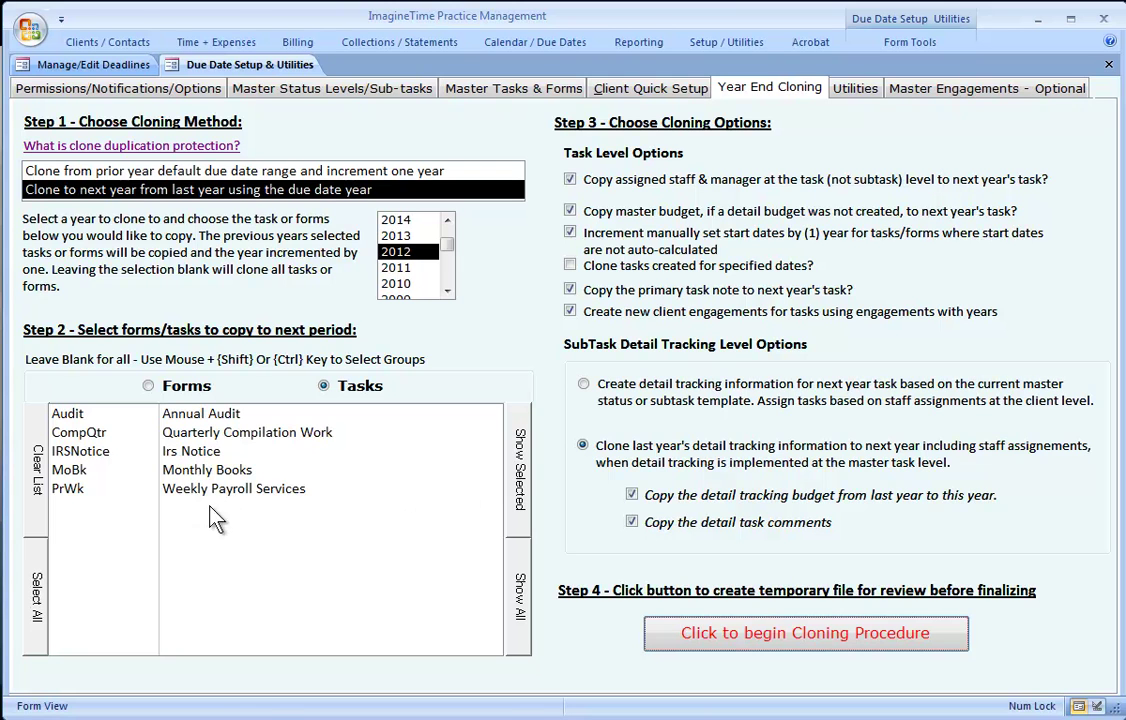
Switch the list back to forms and compare the default due date range and due date year cloning methods, ending on due date year.
left_click(149, 387)
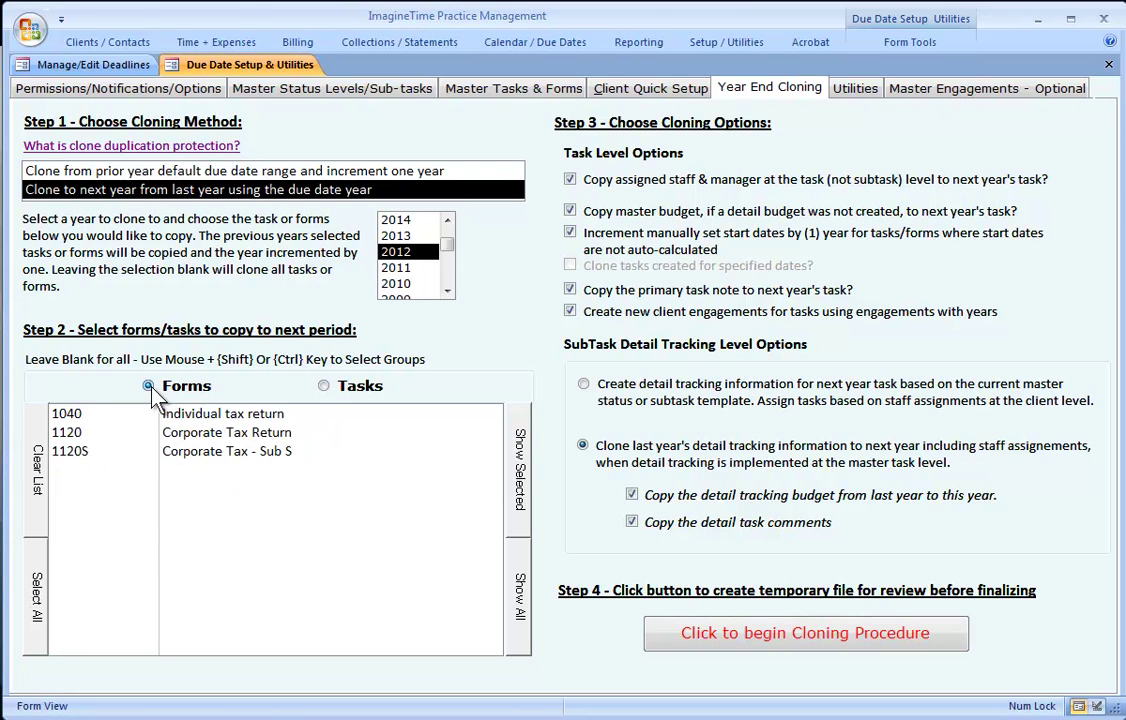
left_click(70, 417)
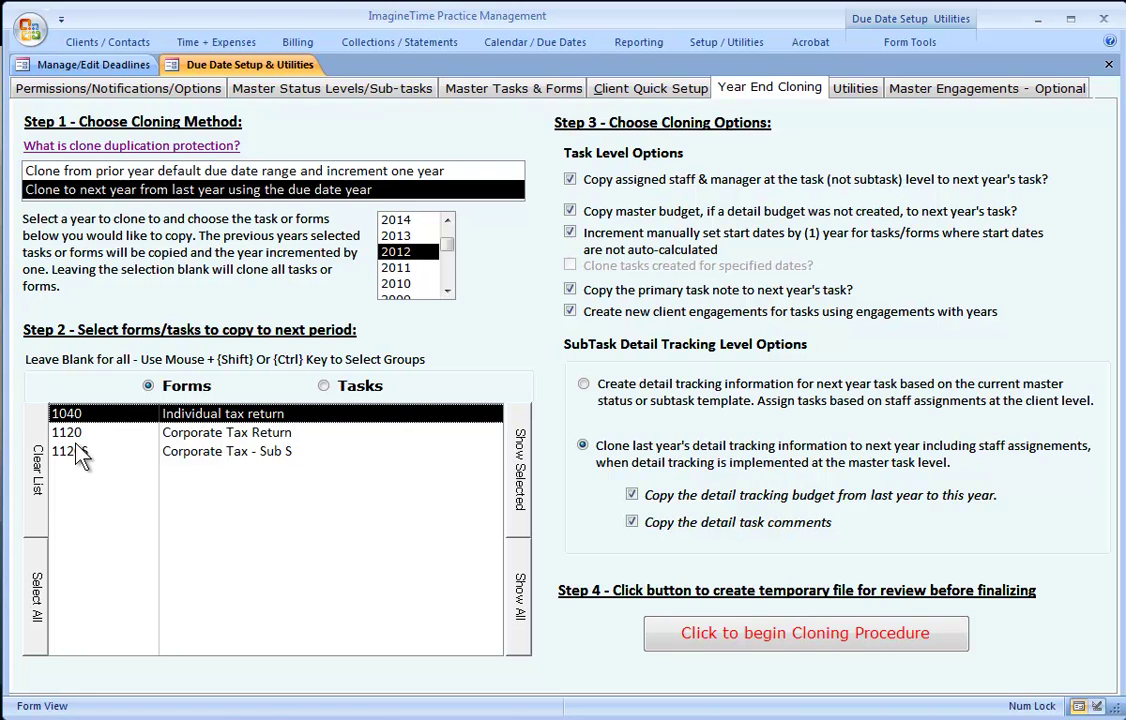
left_click(93, 169)
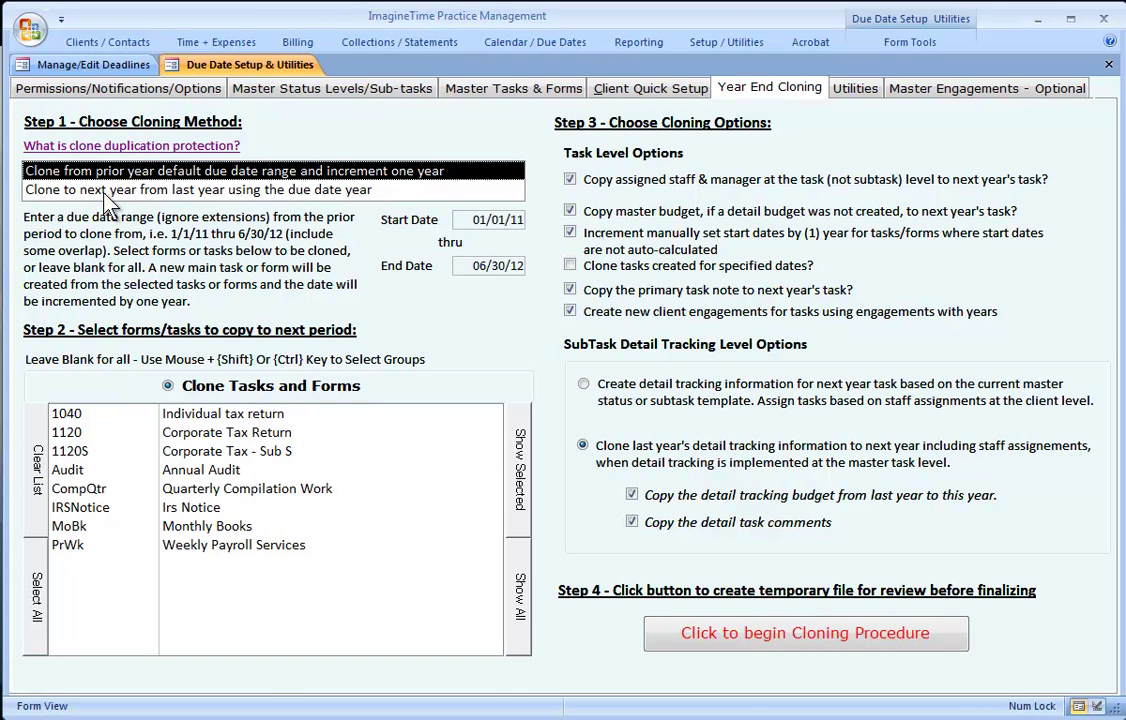
left_click(104, 195)
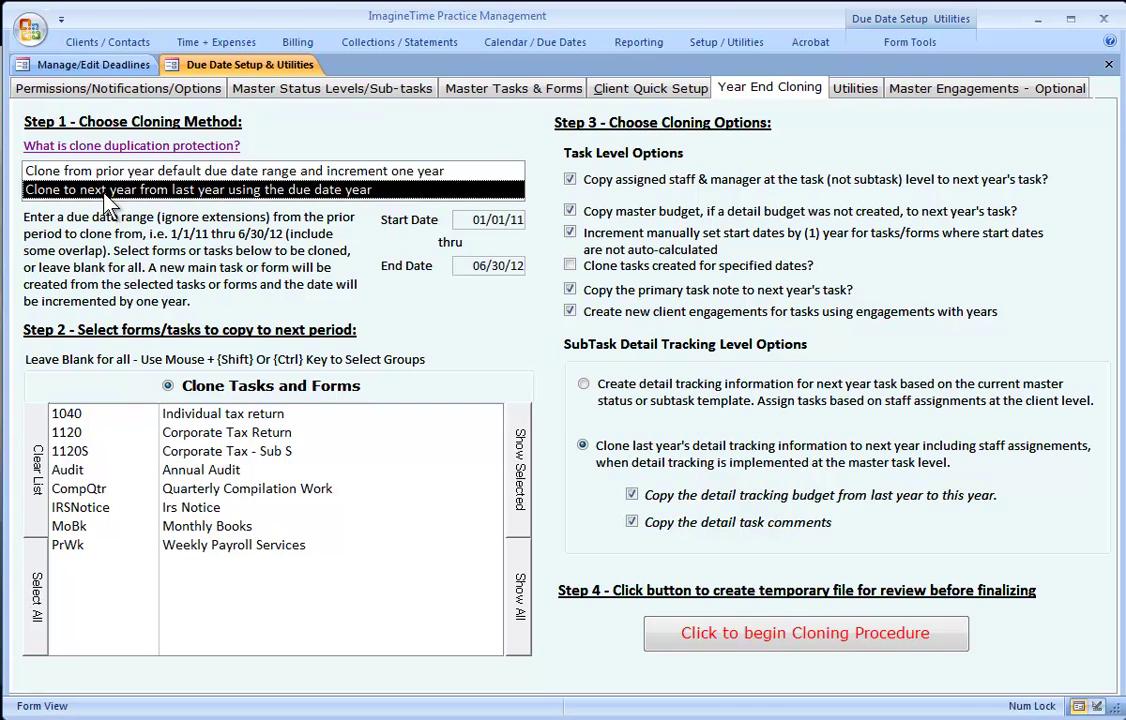
left_click(85, 171)
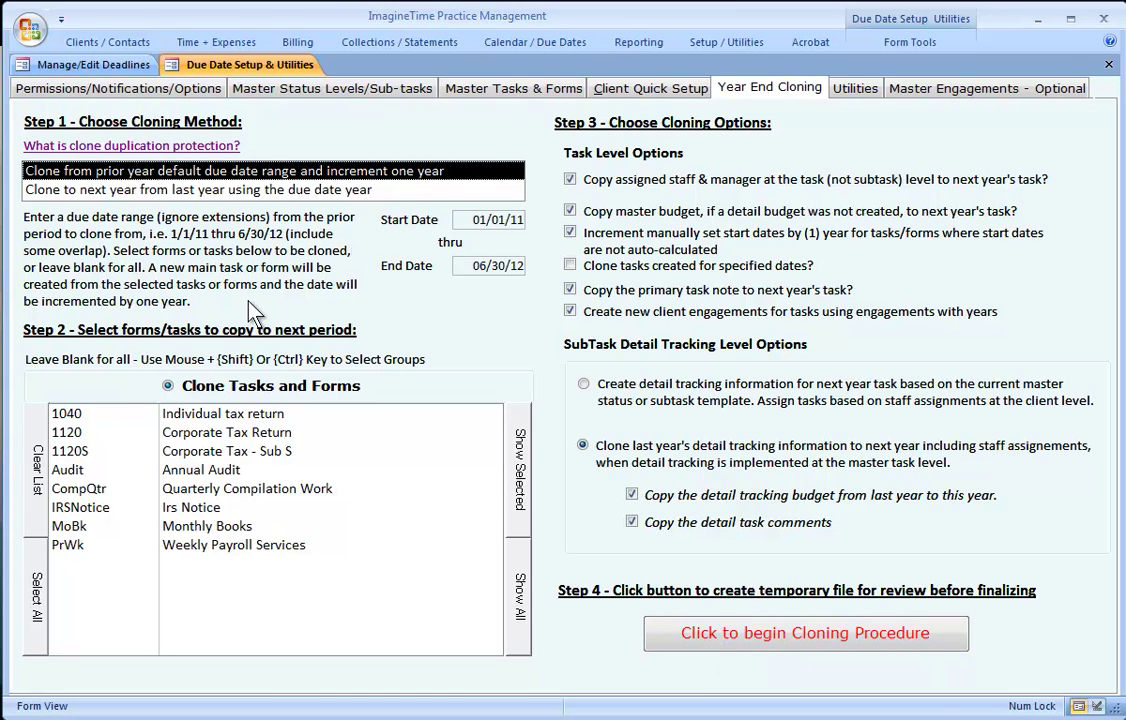
left_click(165, 191)
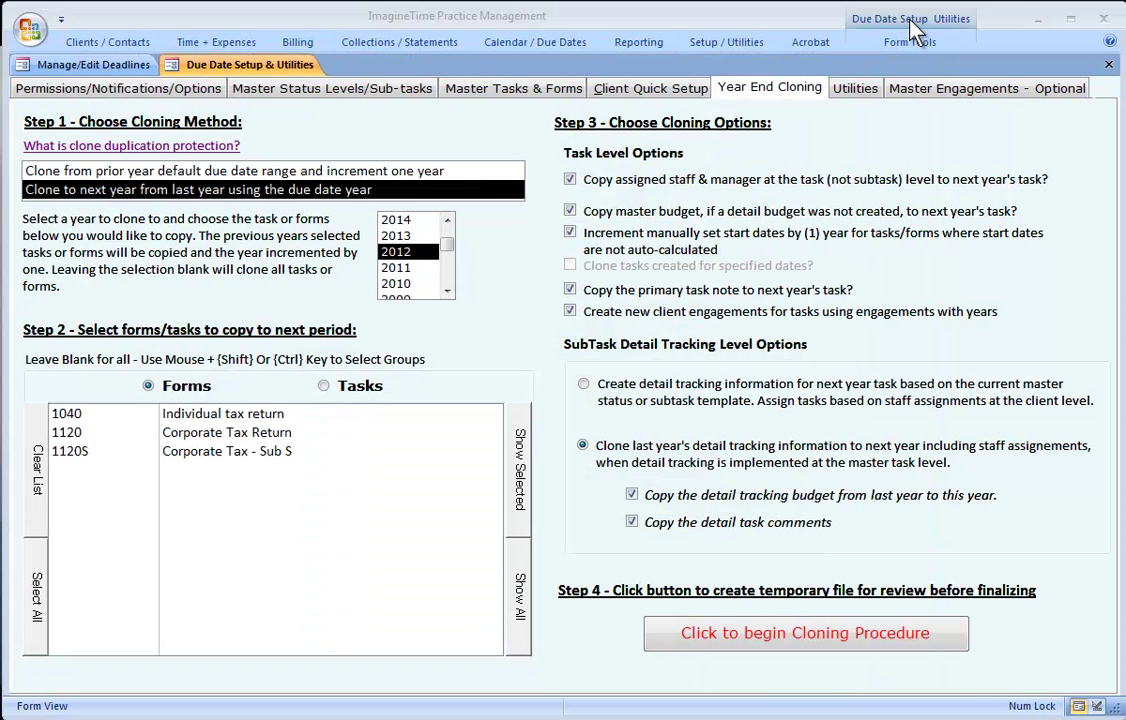
left_click(906, 20)
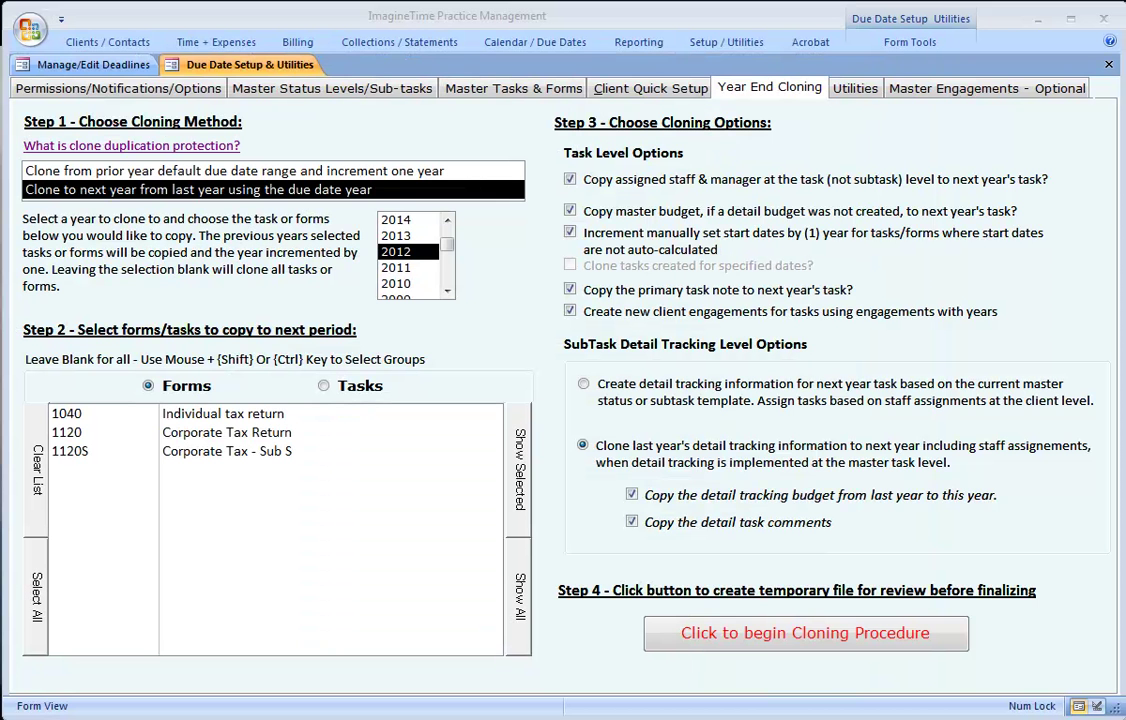